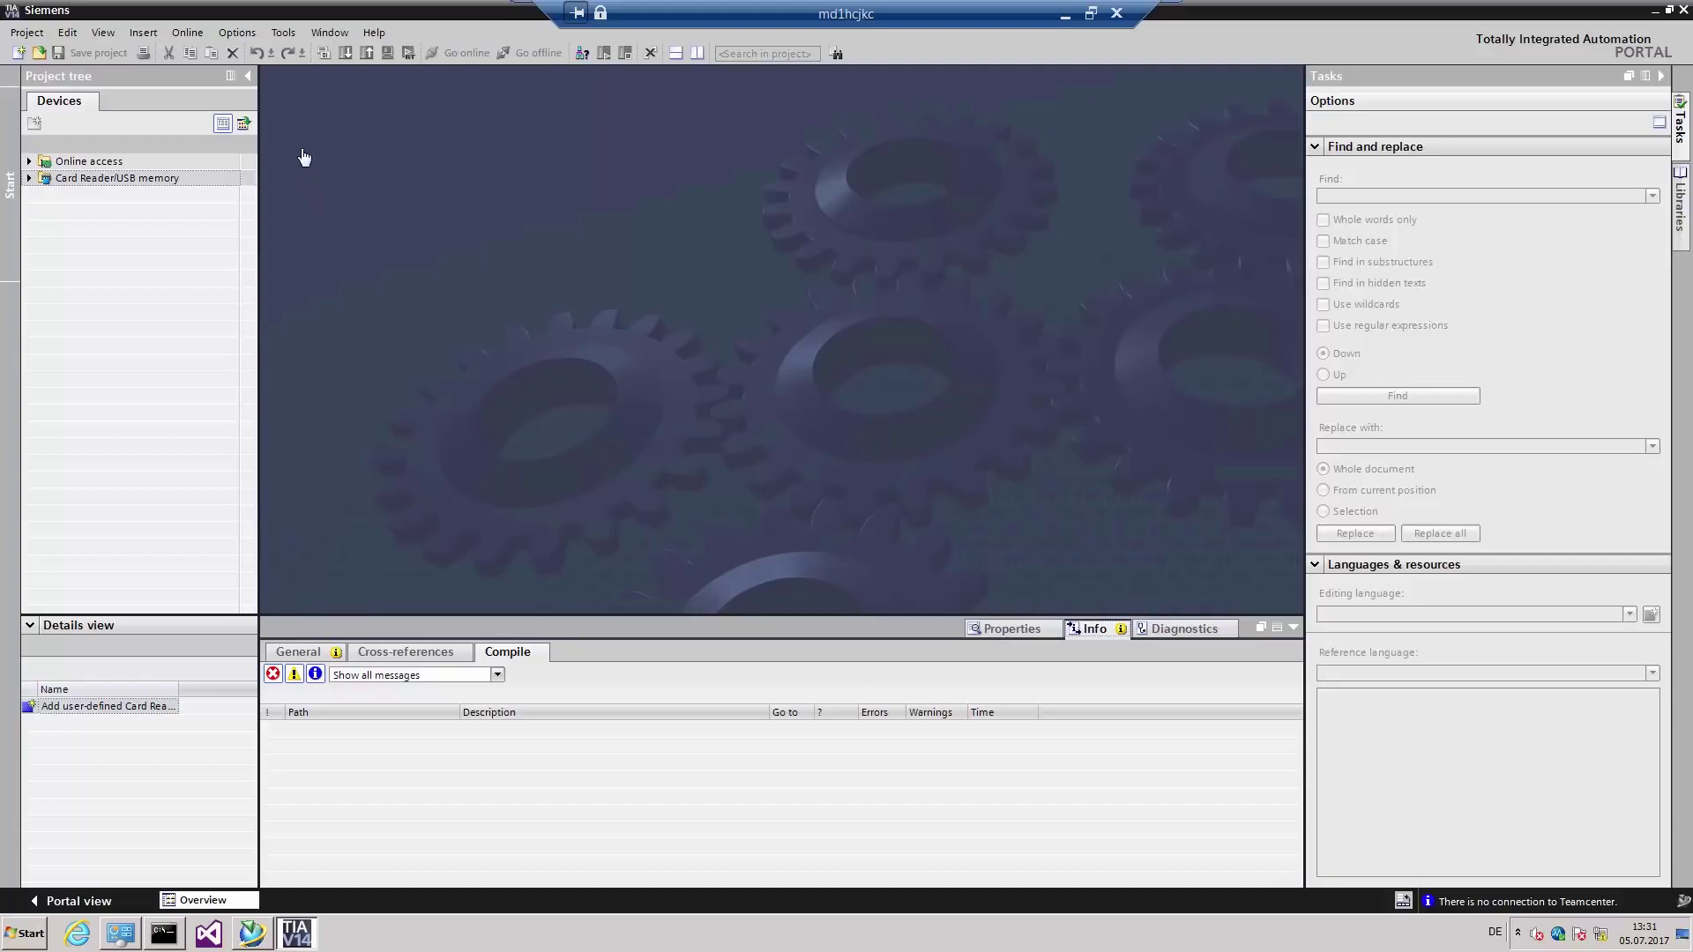
- Connect to Teamcenter with the preset administrator user, host and instance, entering the account password
click(282, 33)
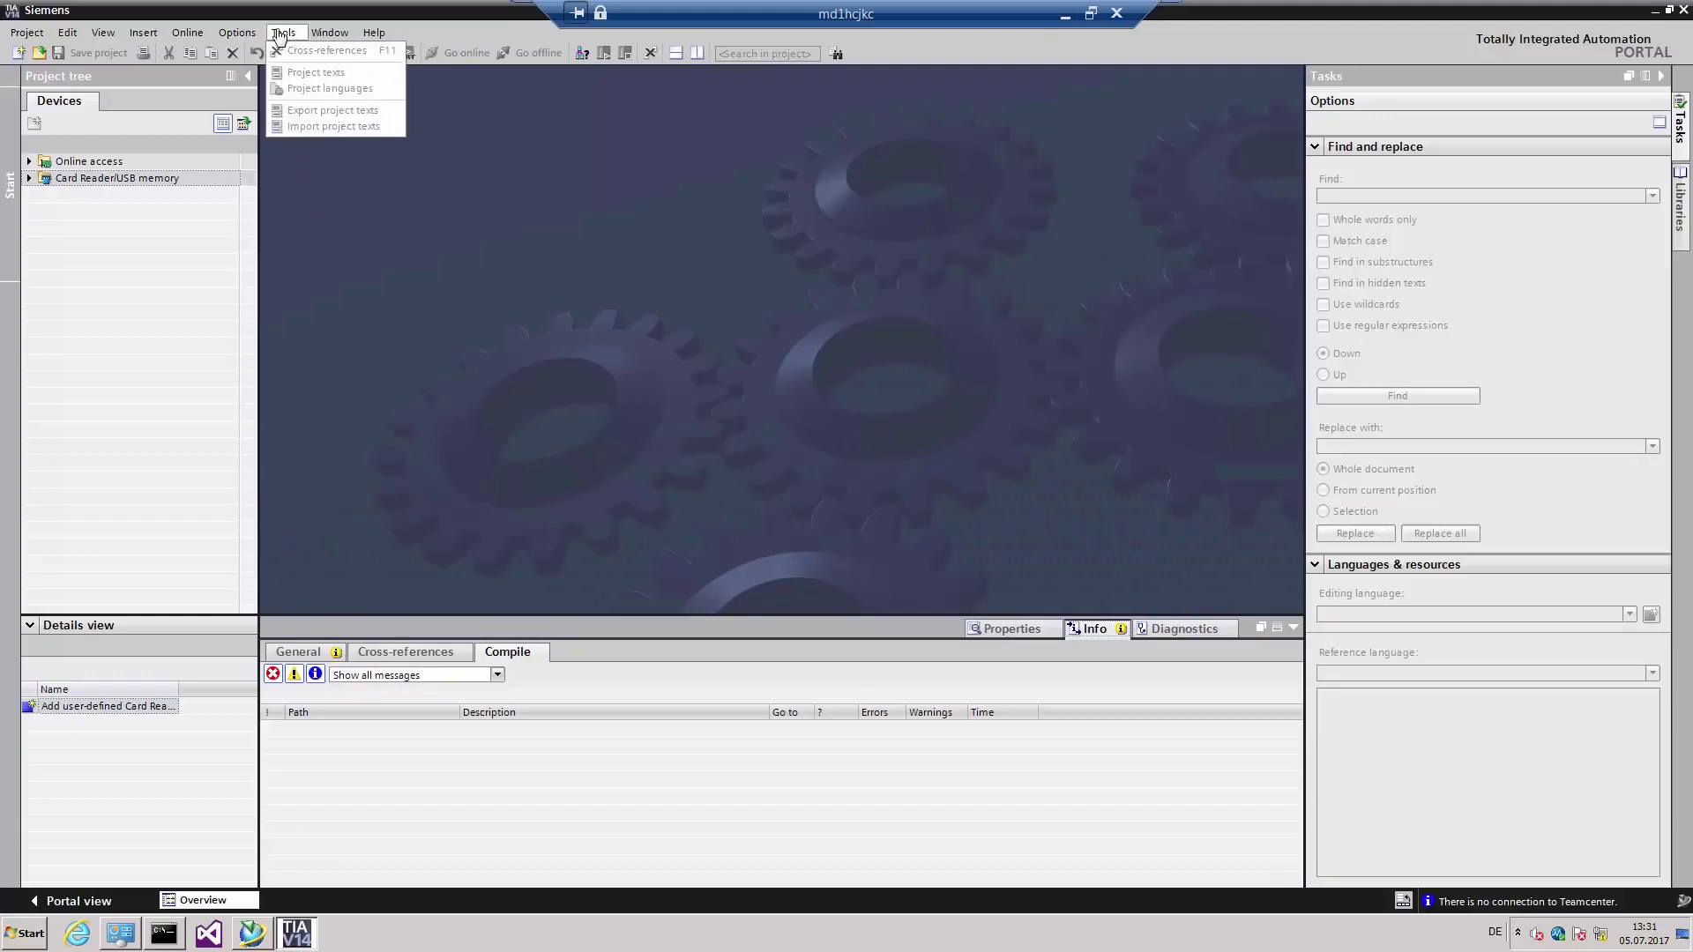
mouse_move(237, 35)
mouse_move(261, 177)
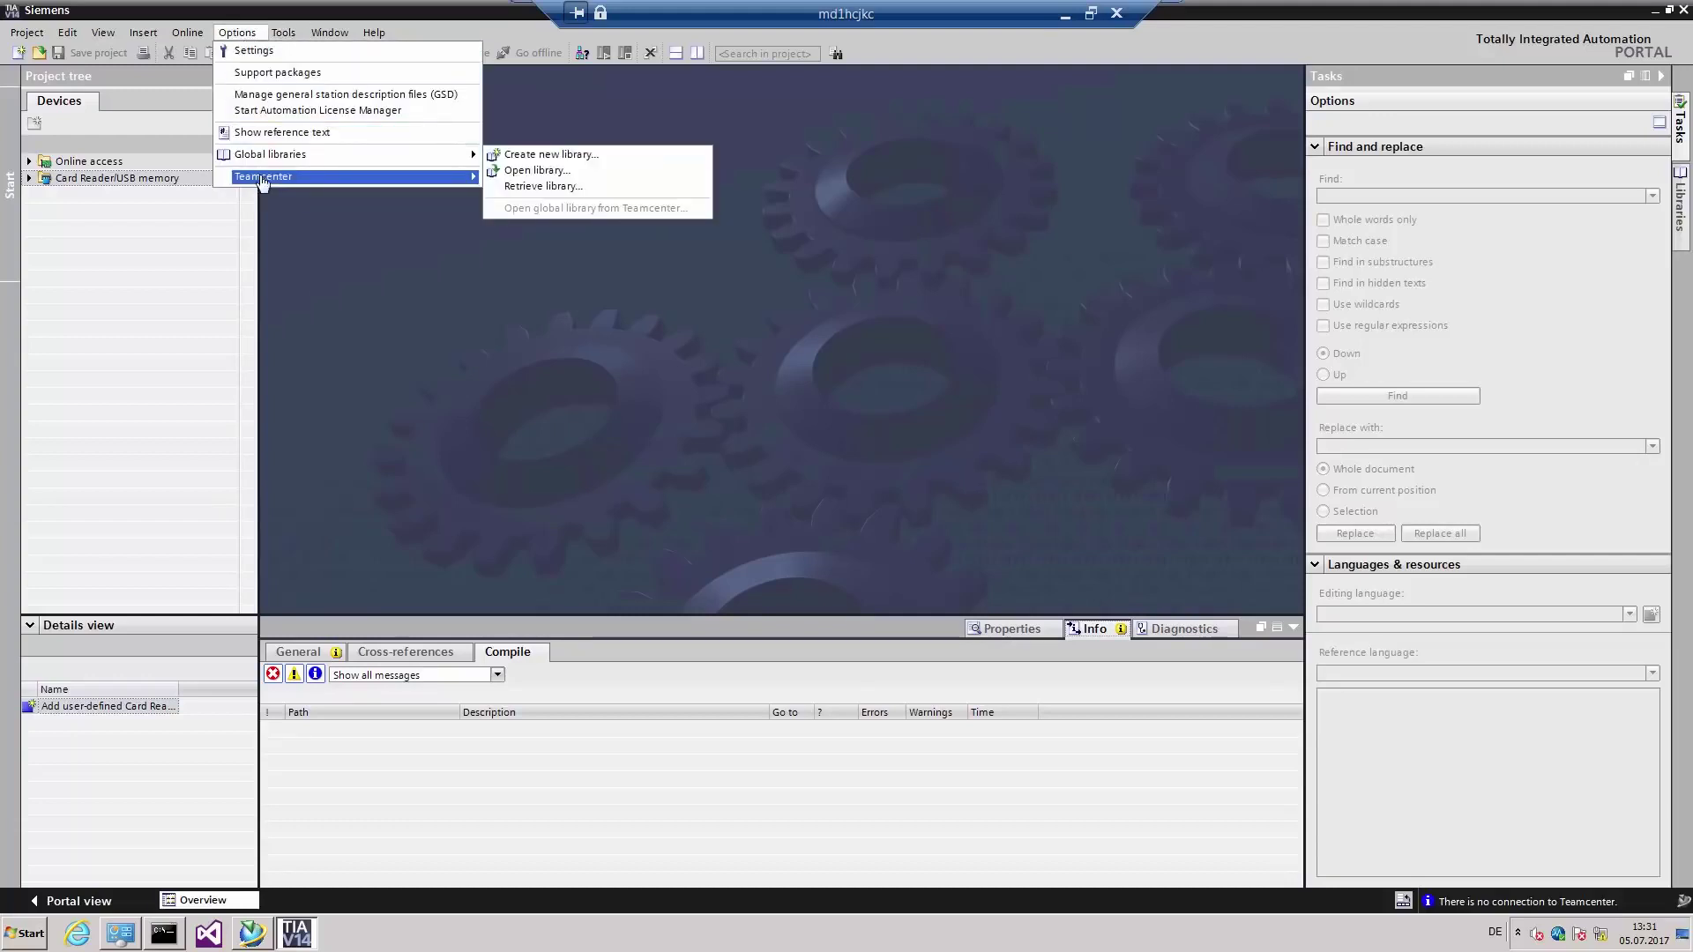
click(529, 177)
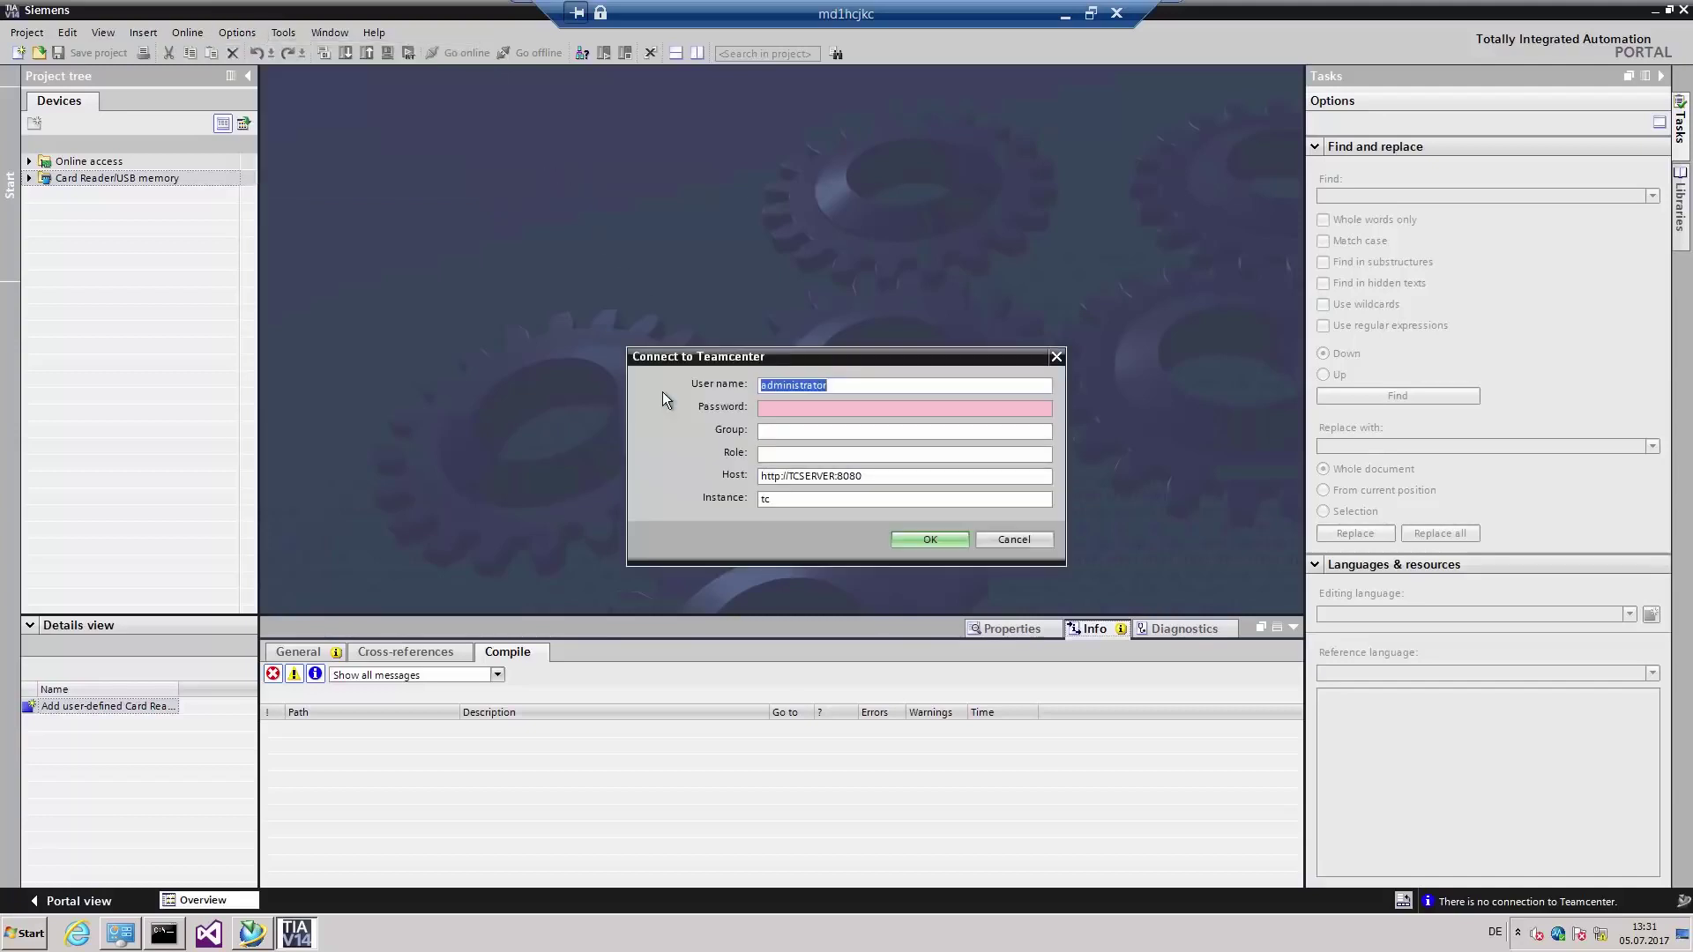
click(794, 408)
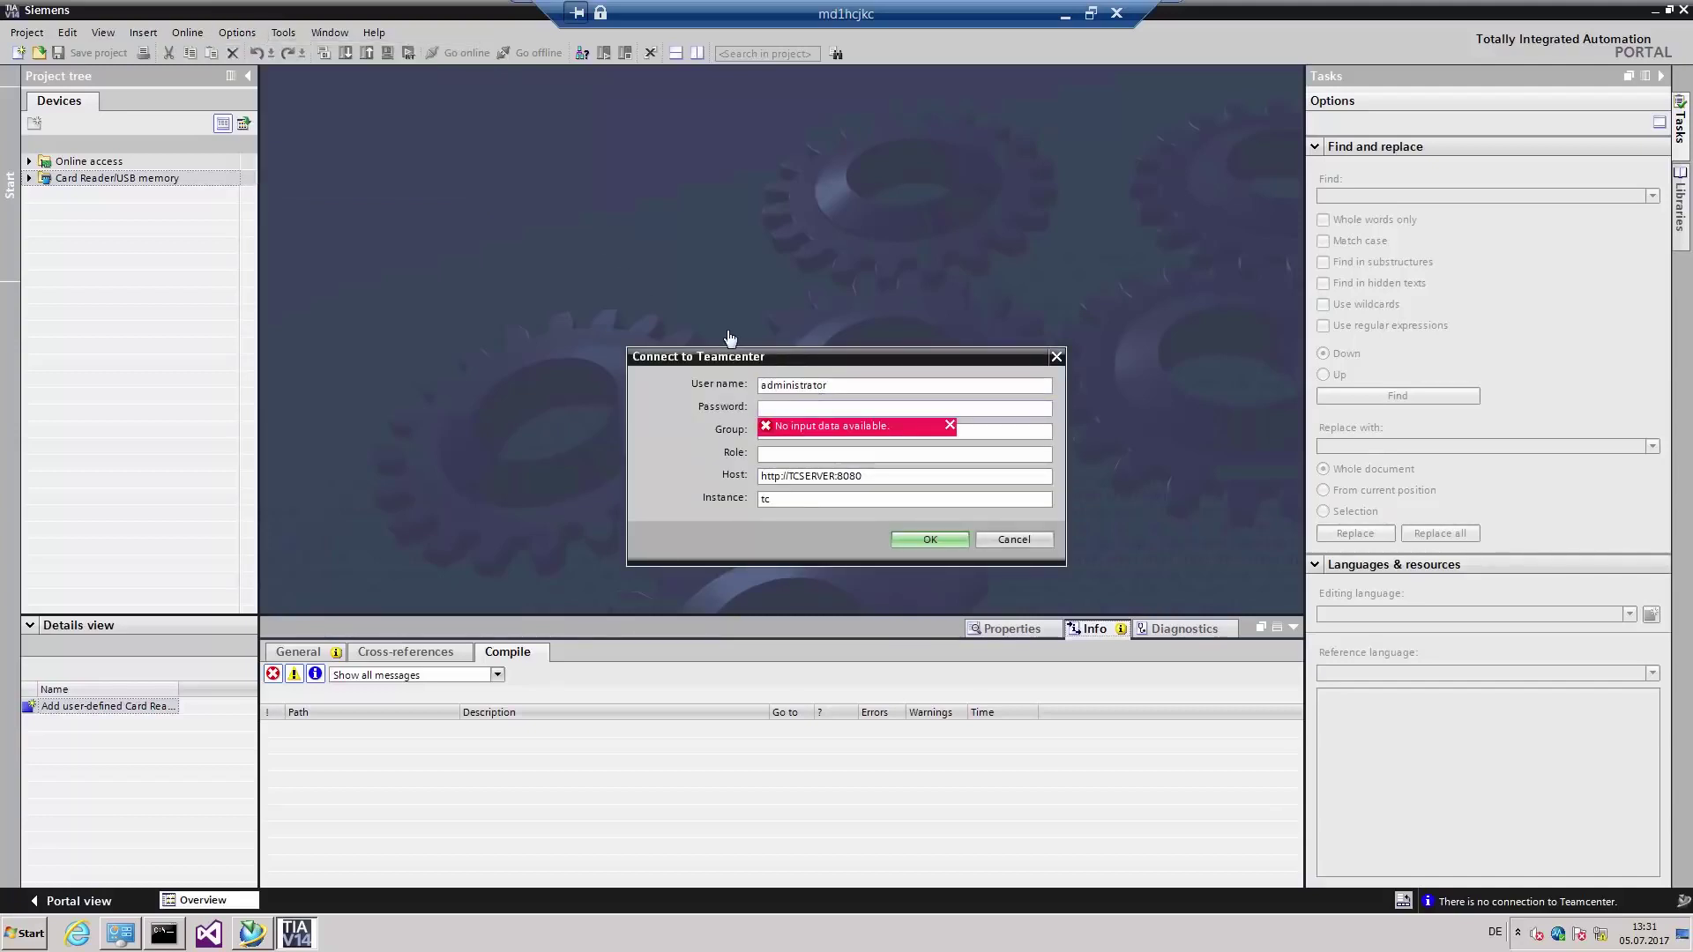
text(*********)
click(923, 538)
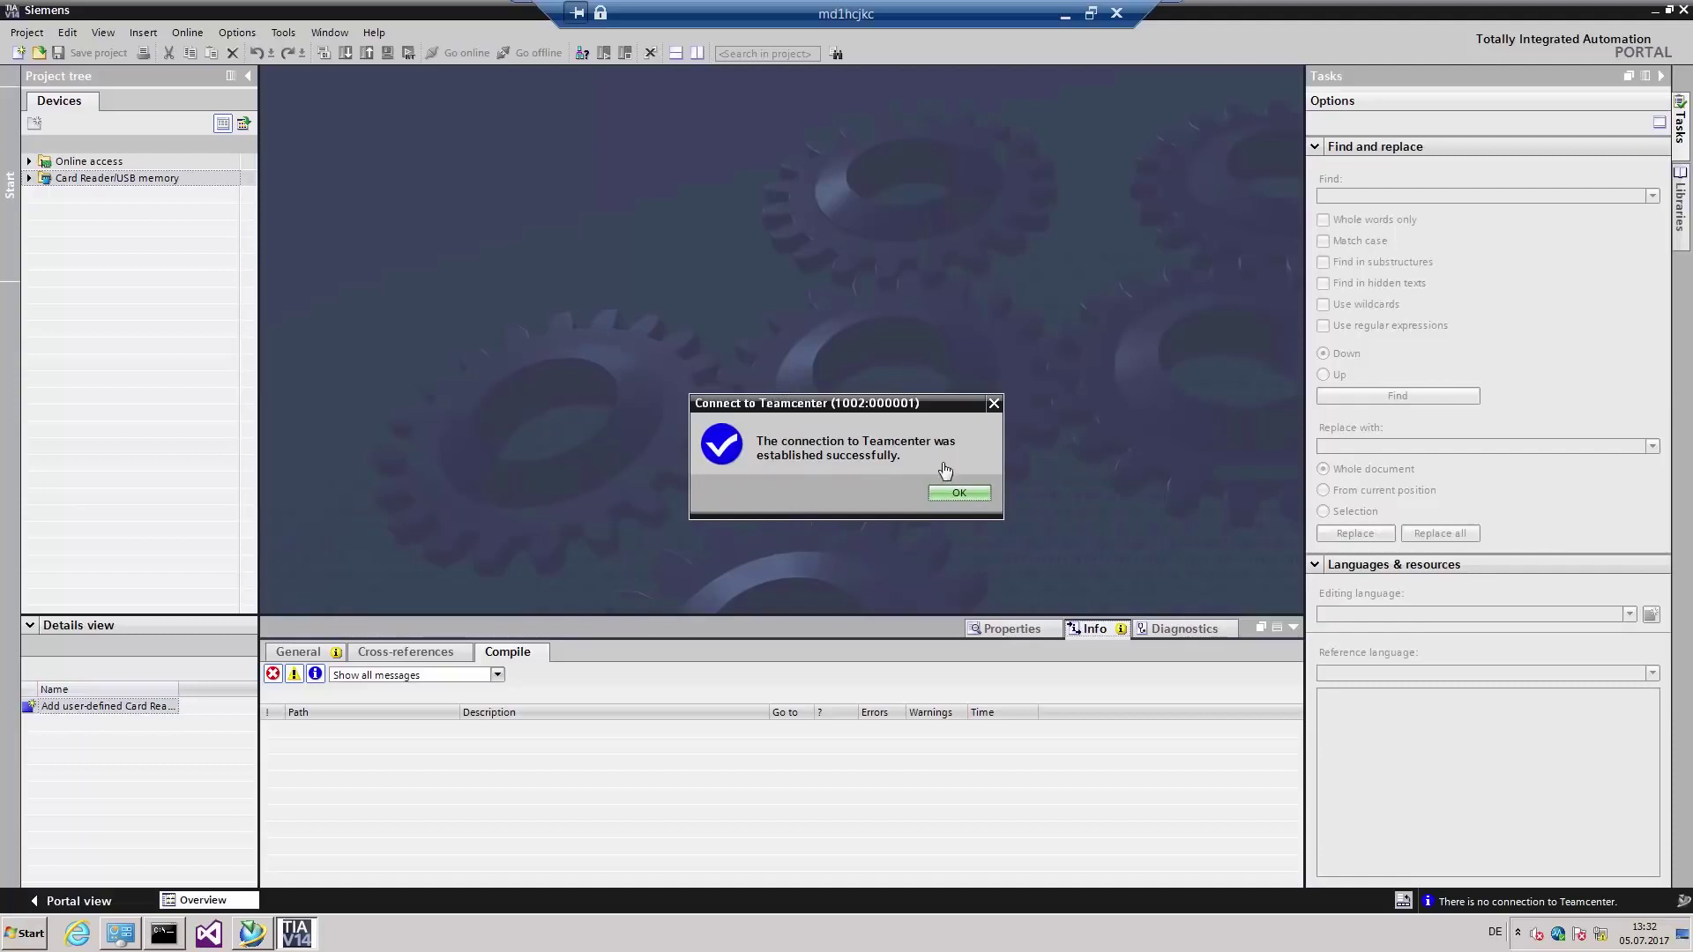
click(983, 504)
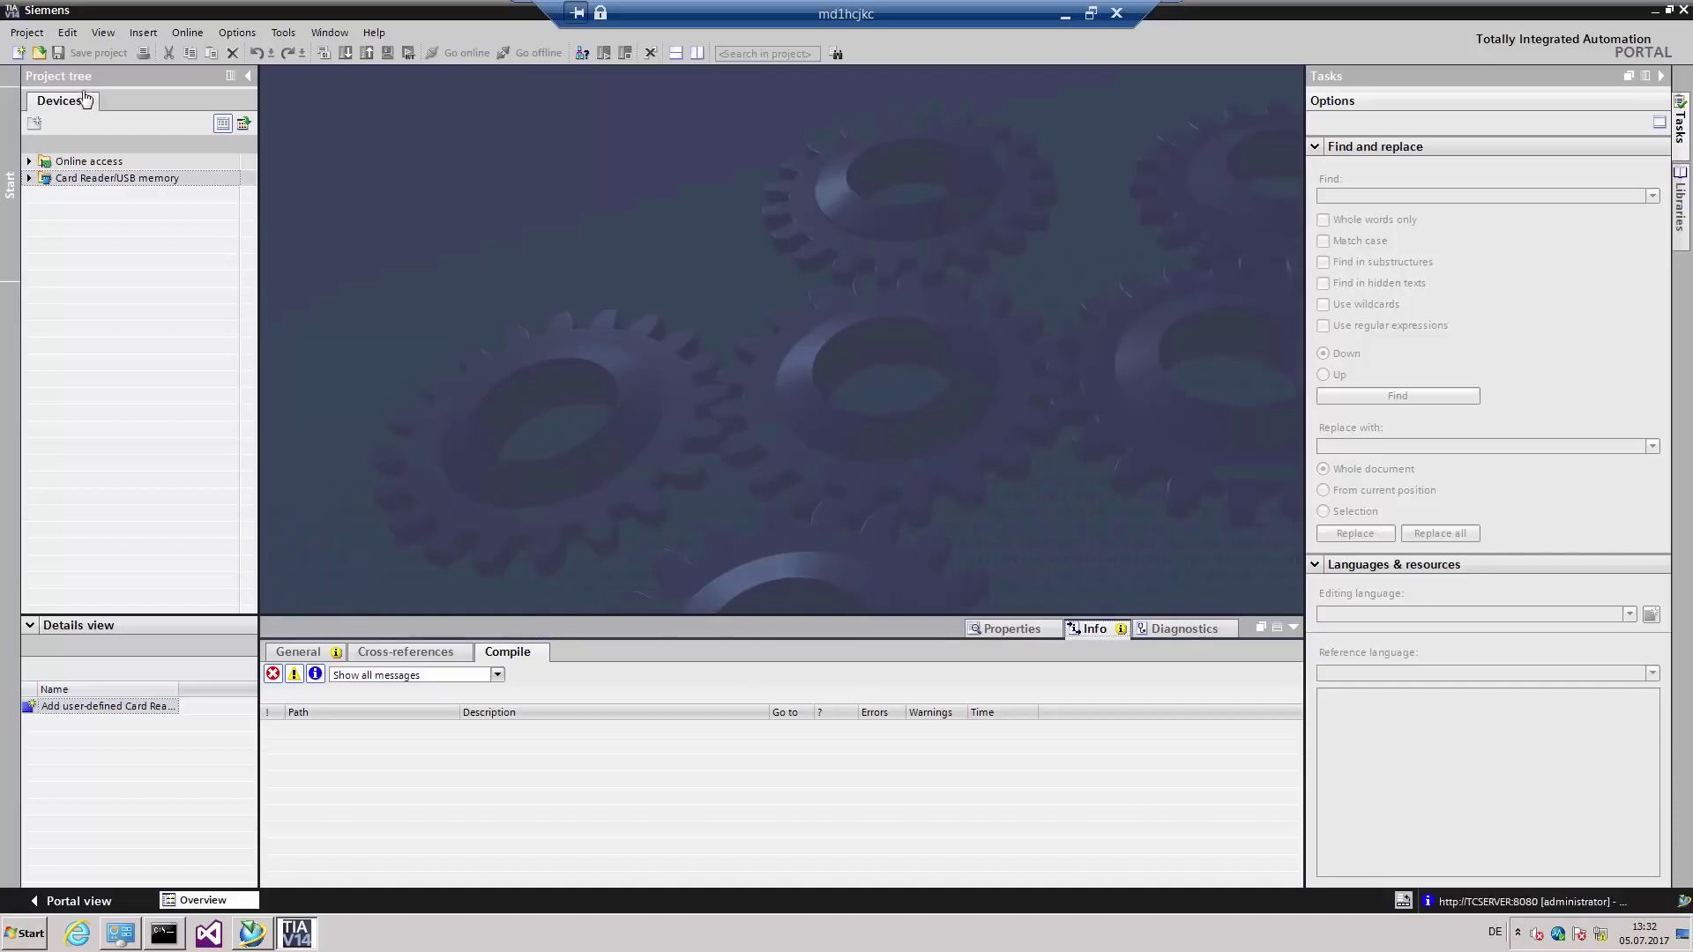
- Search Teamcenter for the project named DigiDemoMachine and expand the found item to its revisions
click(27, 32)
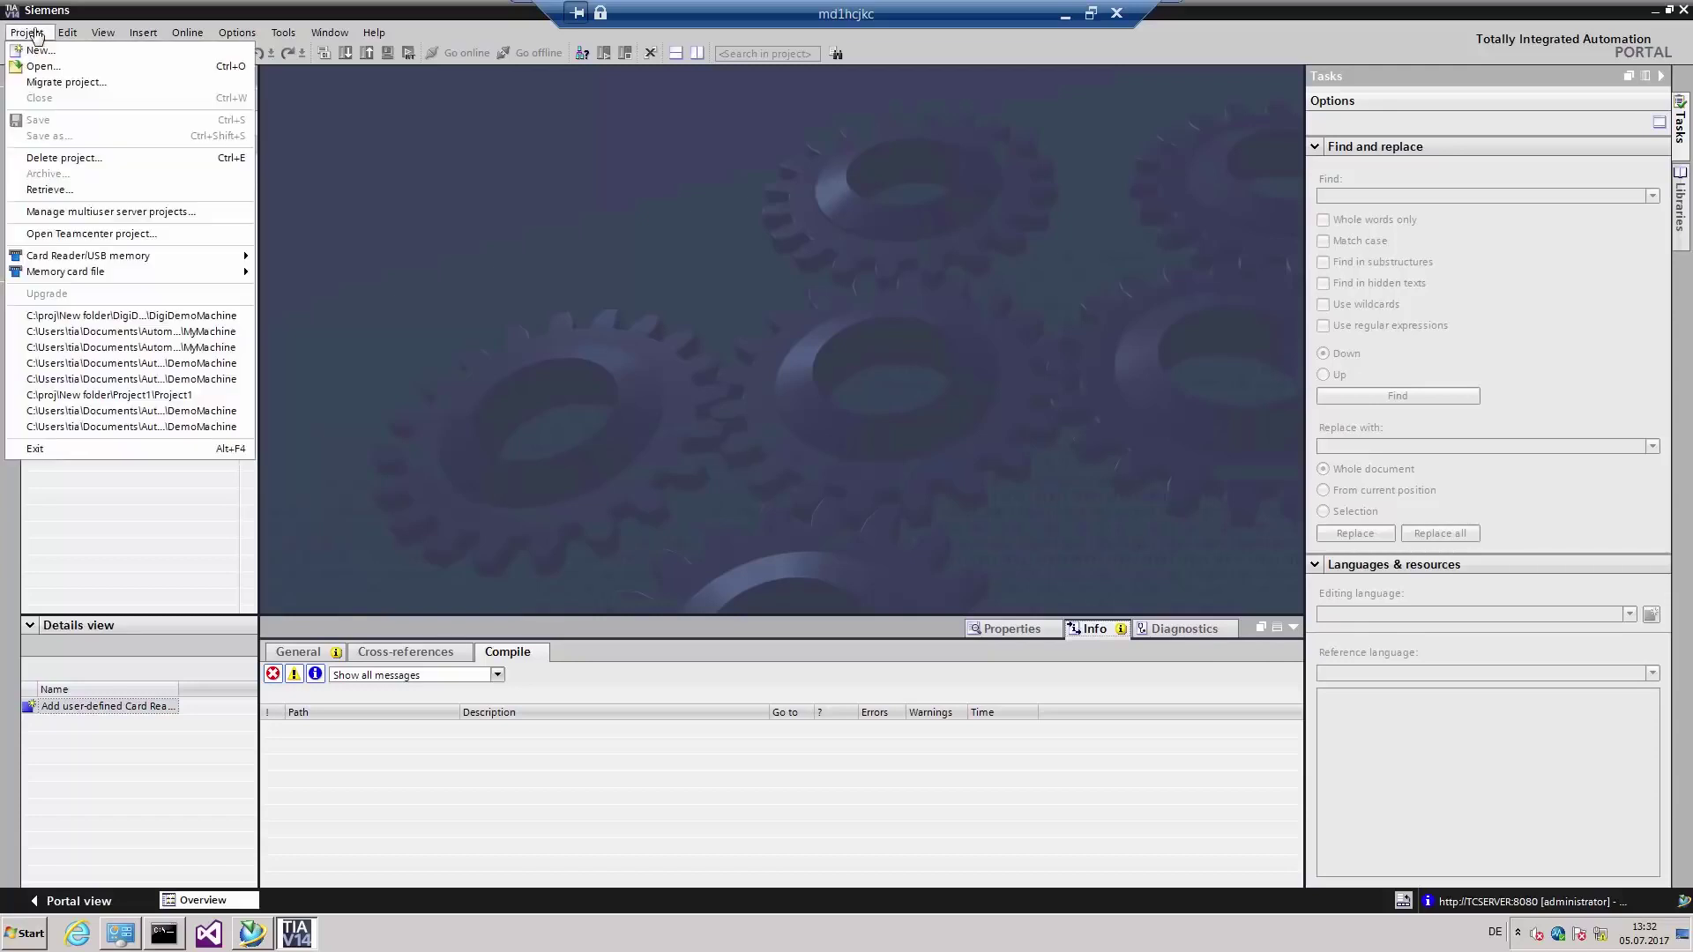
click(74, 235)
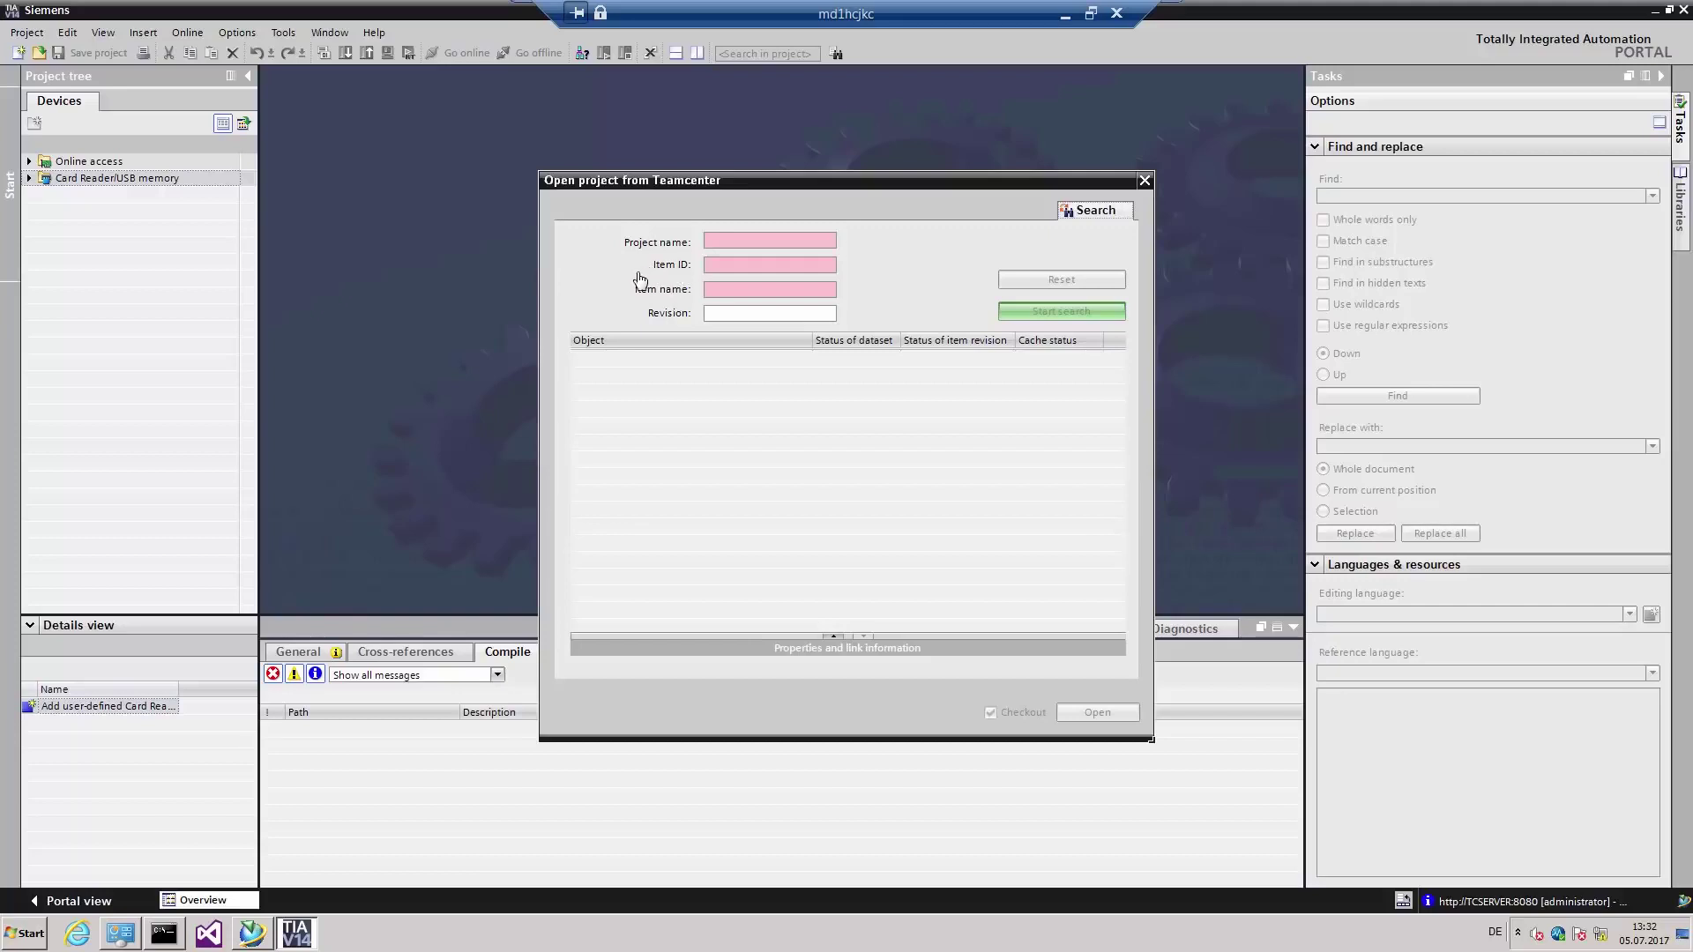
click(729, 243)
text(Dig)
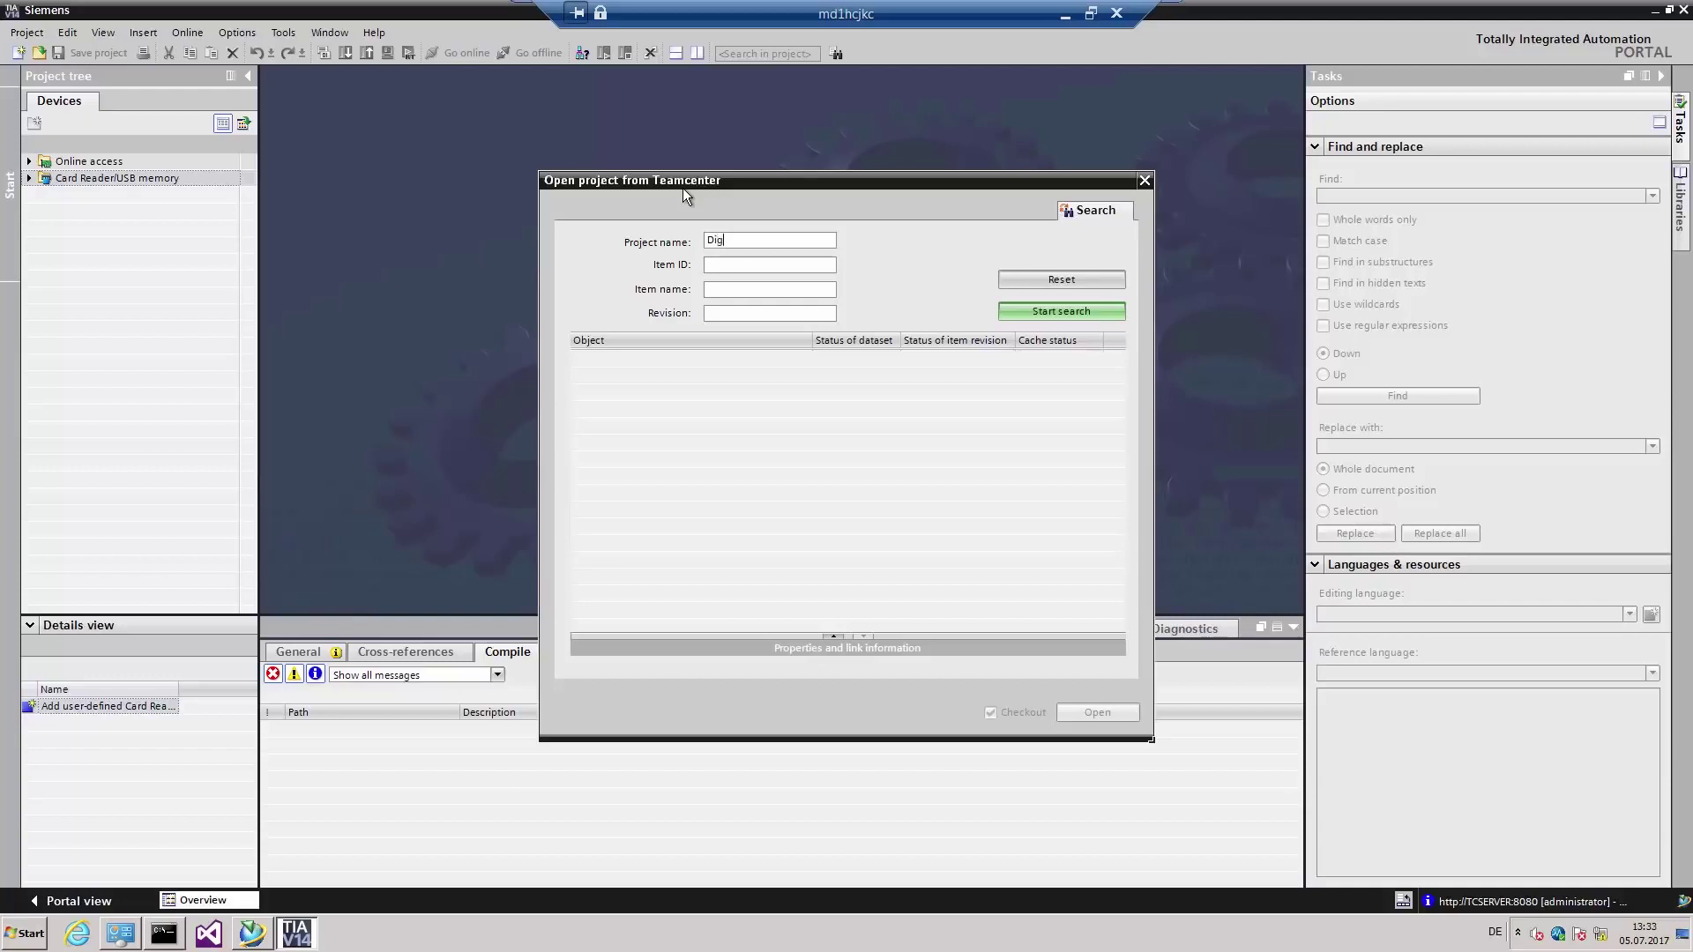
text(iDemoMachine)
click(1050, 314)
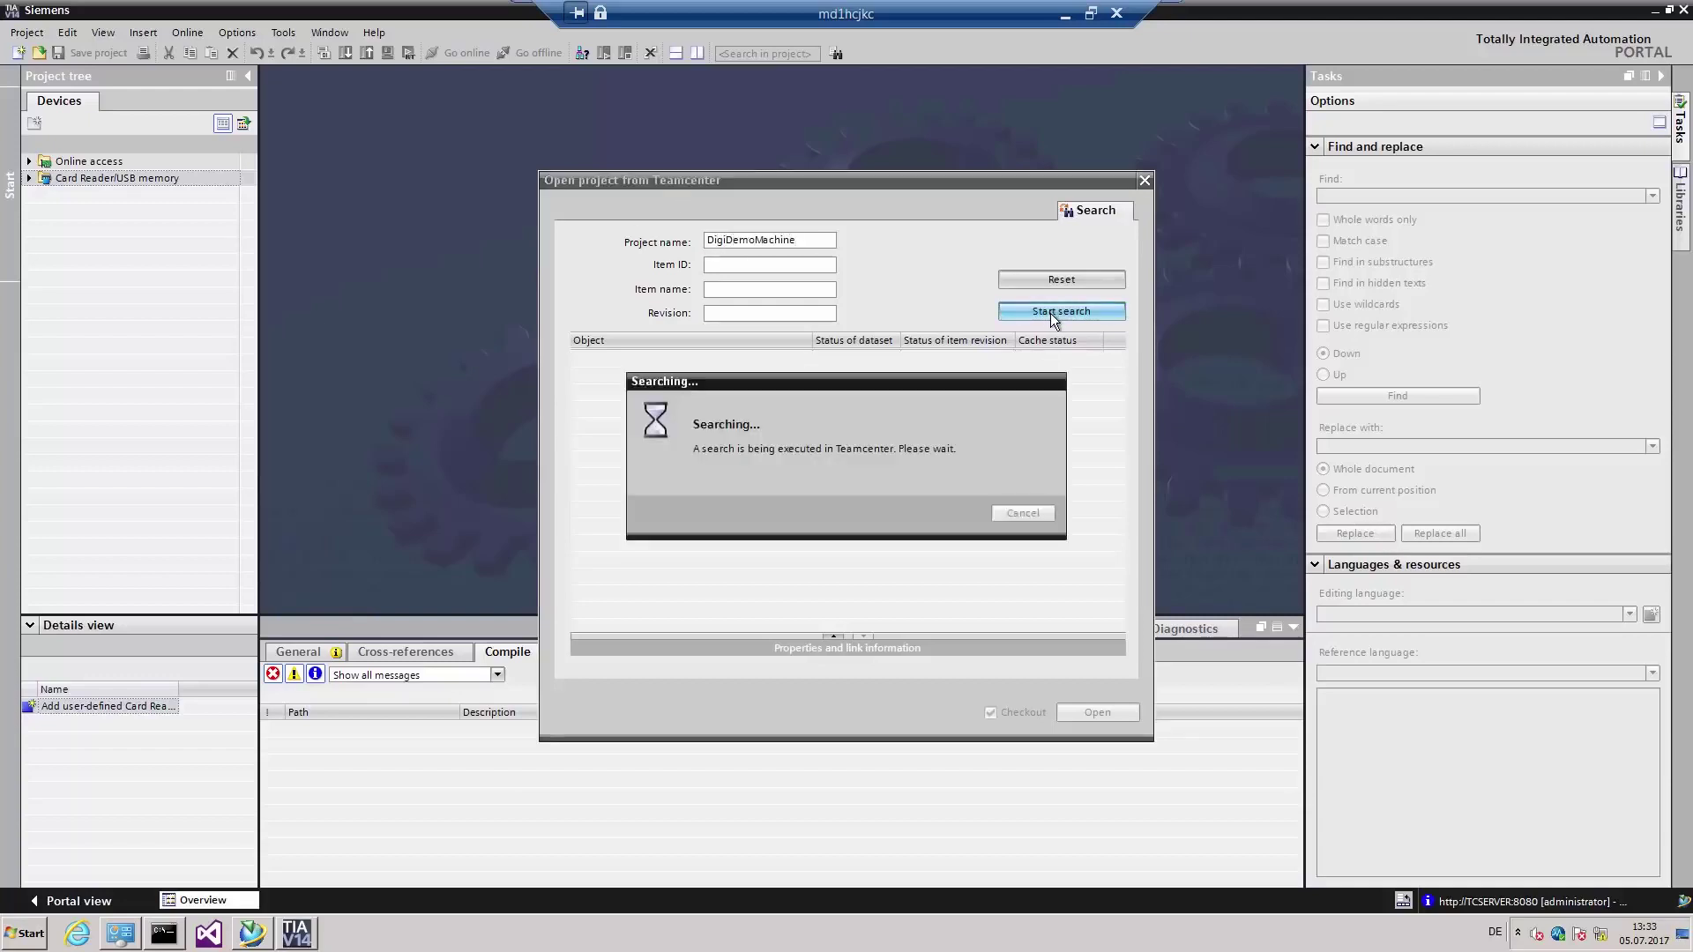
click(578, 359)
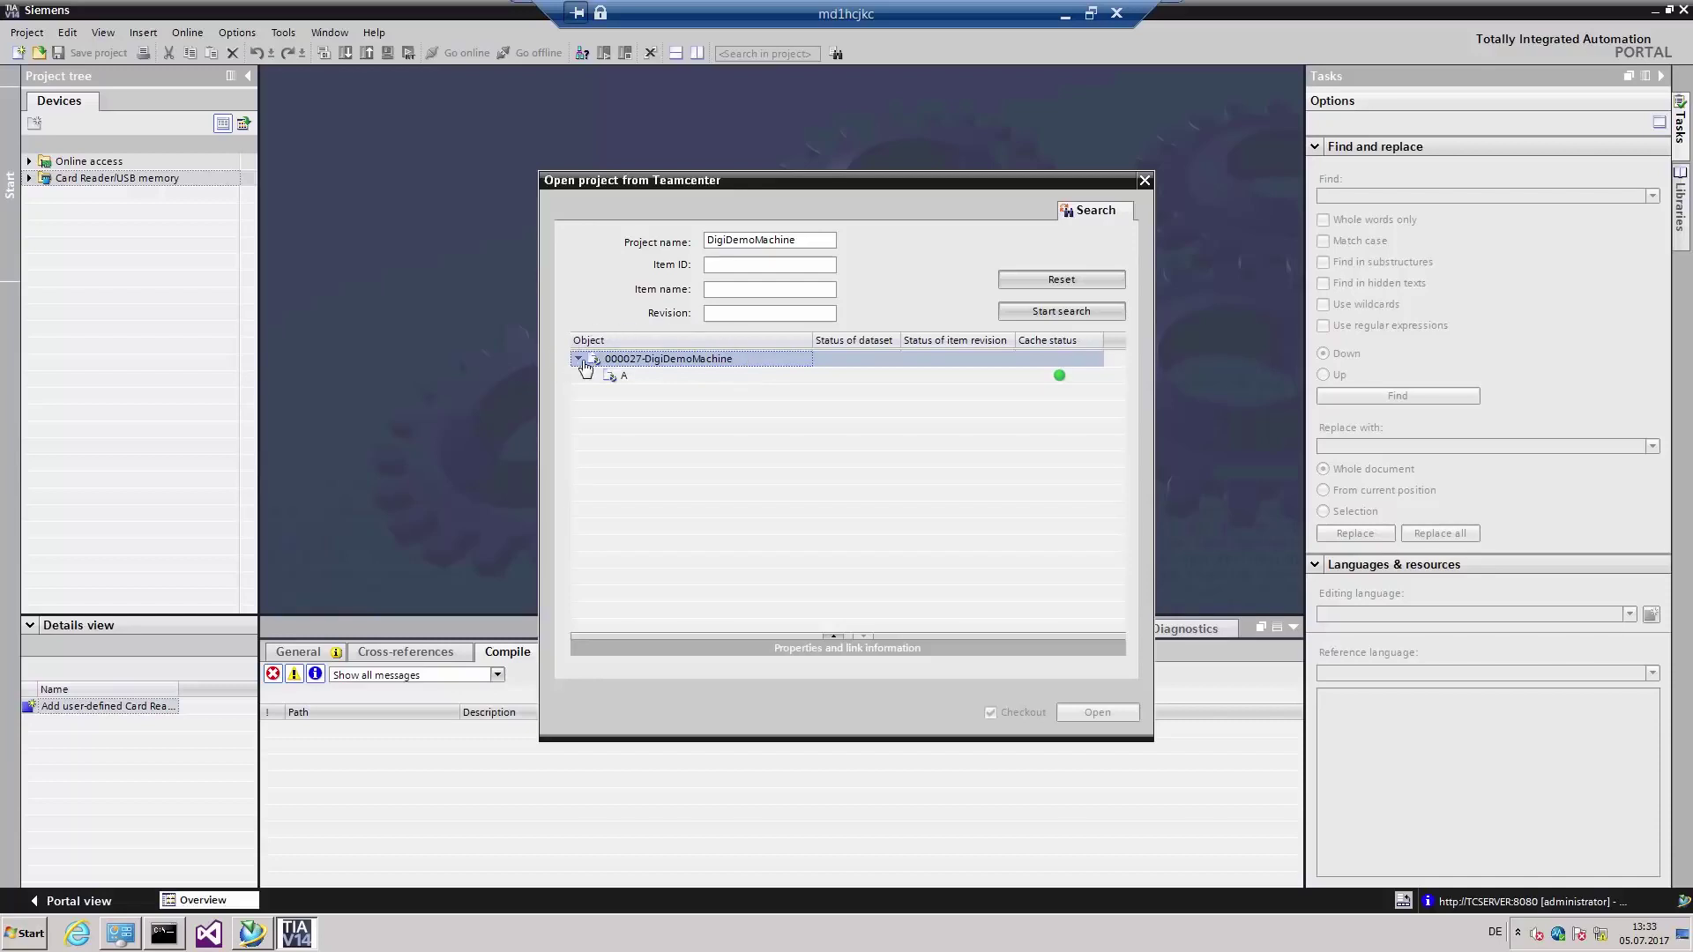
- Review the DigiDemoMachine item's properties and link information, and open its revision A with checkout
click(835, 644)
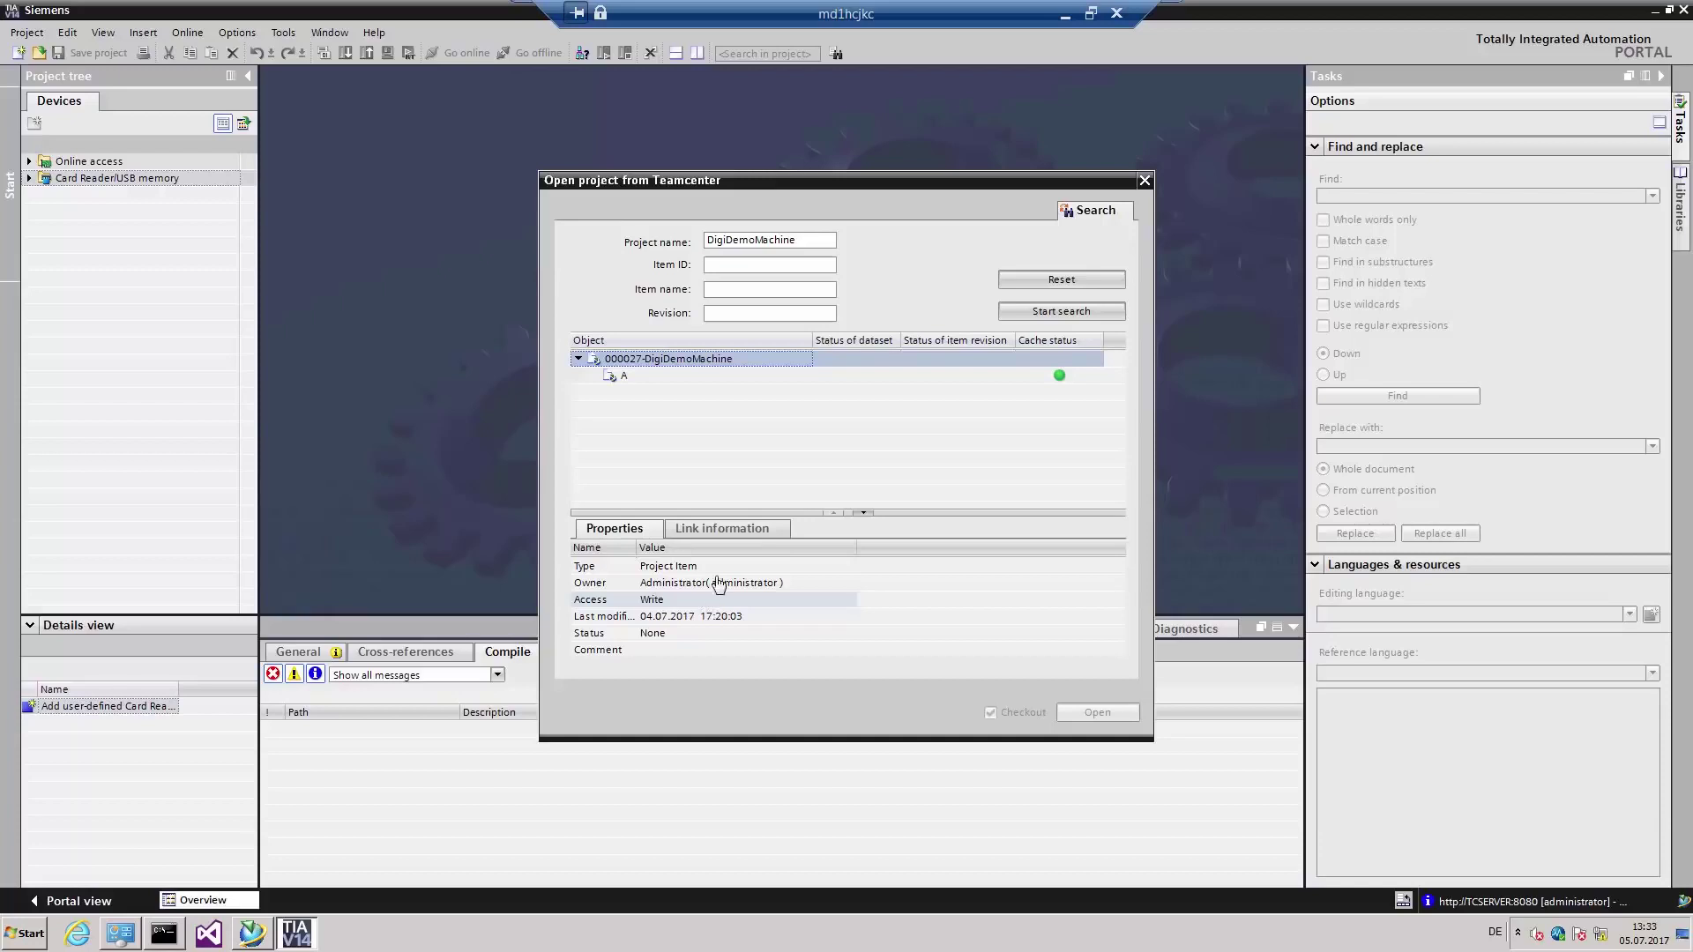
click(728, 530)
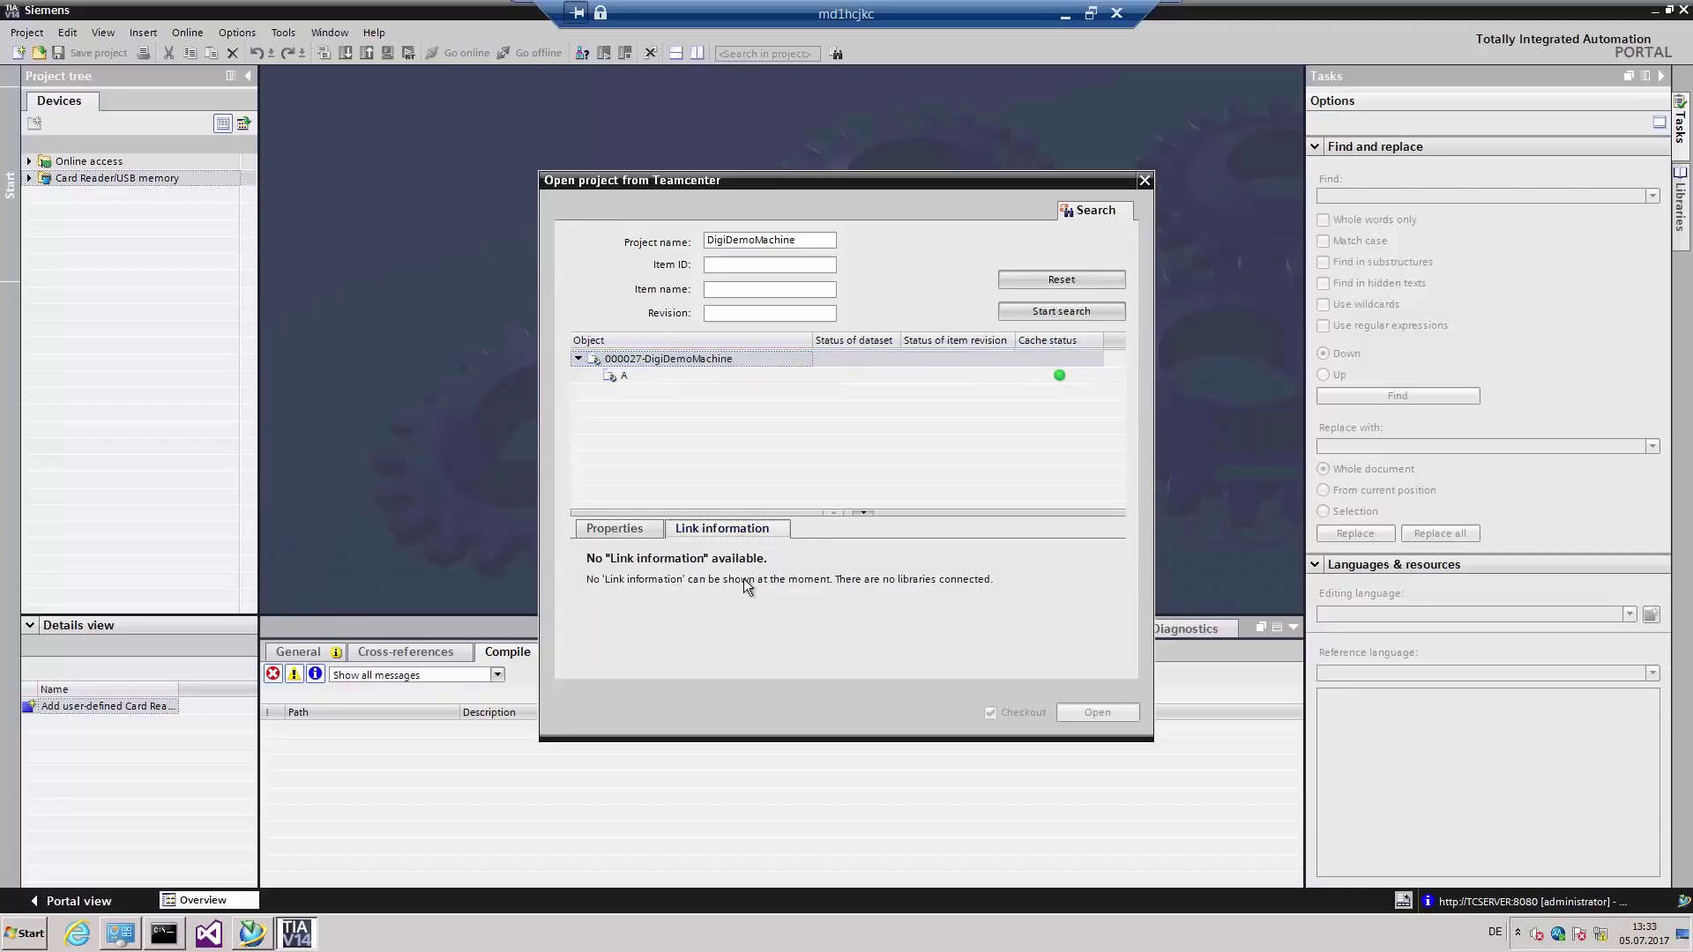
click(640, 381)
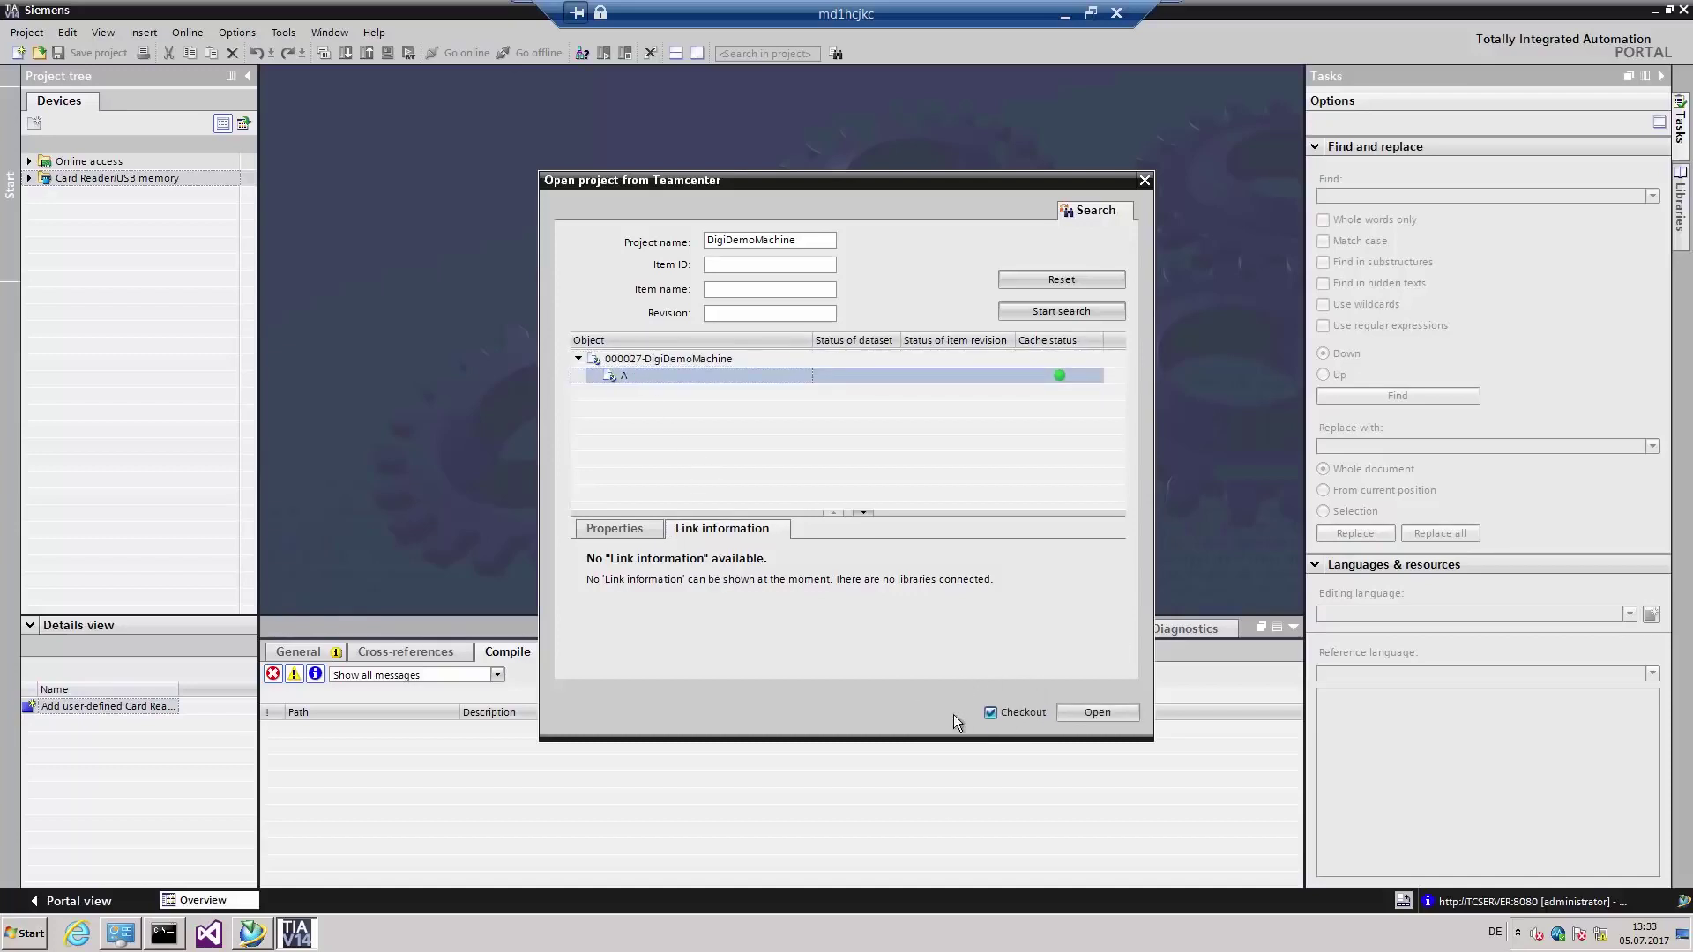
click(1092, 713)
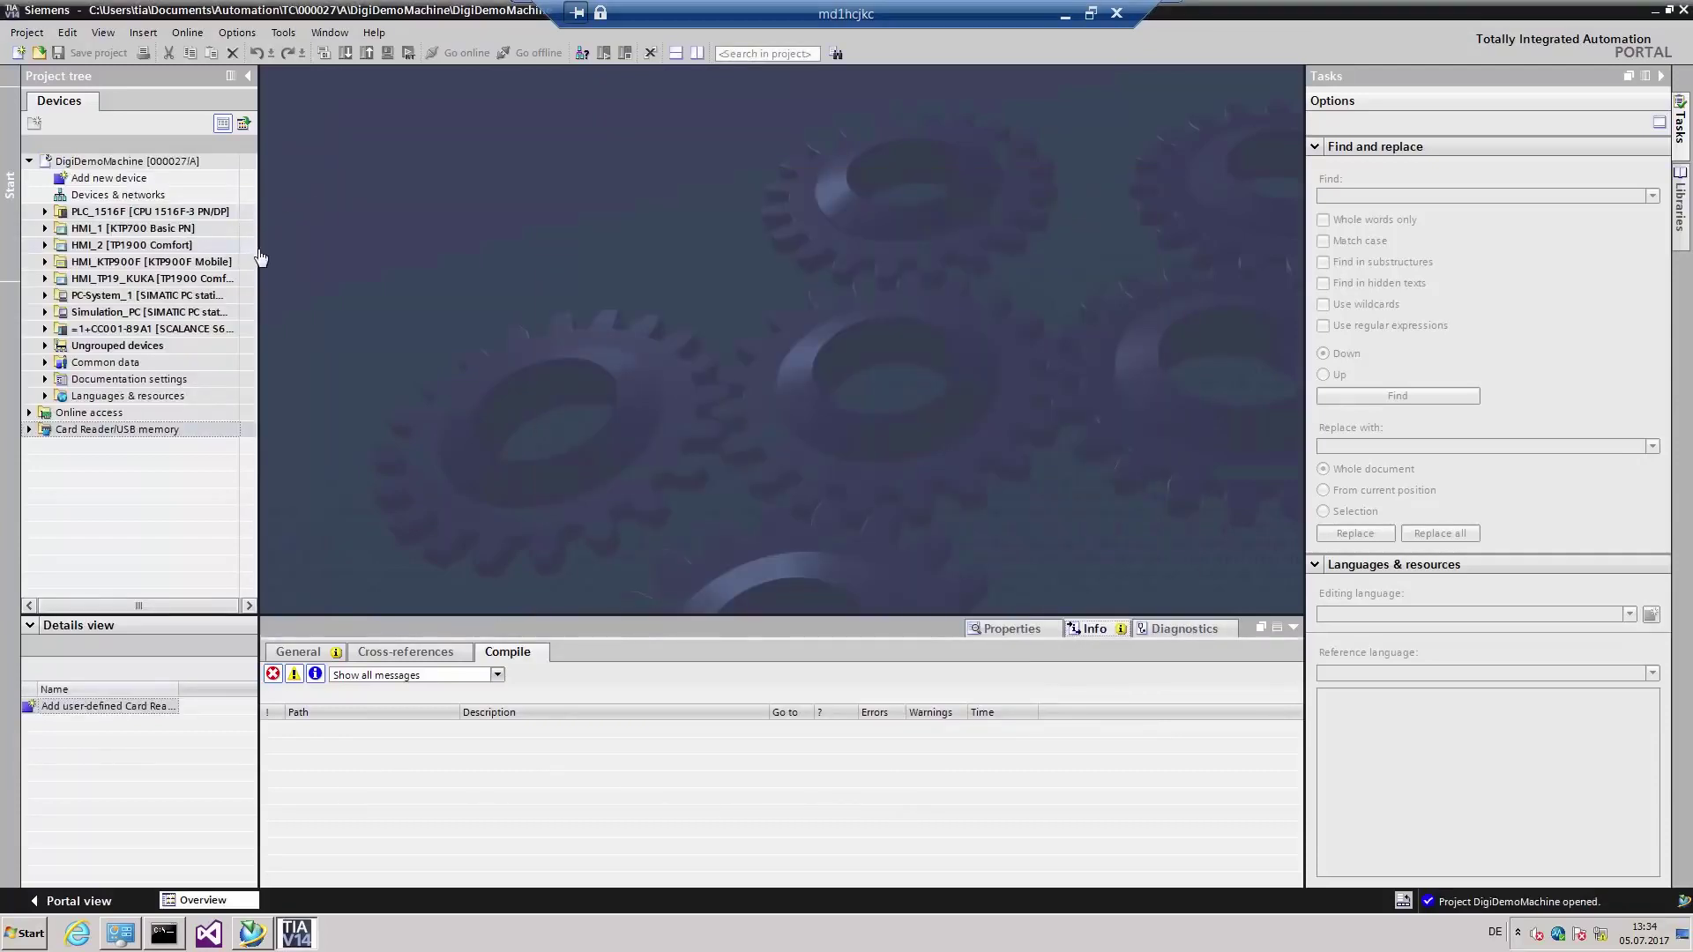
- Expand PLC_1516F and its program blocks in the project structure
click(252, 396)
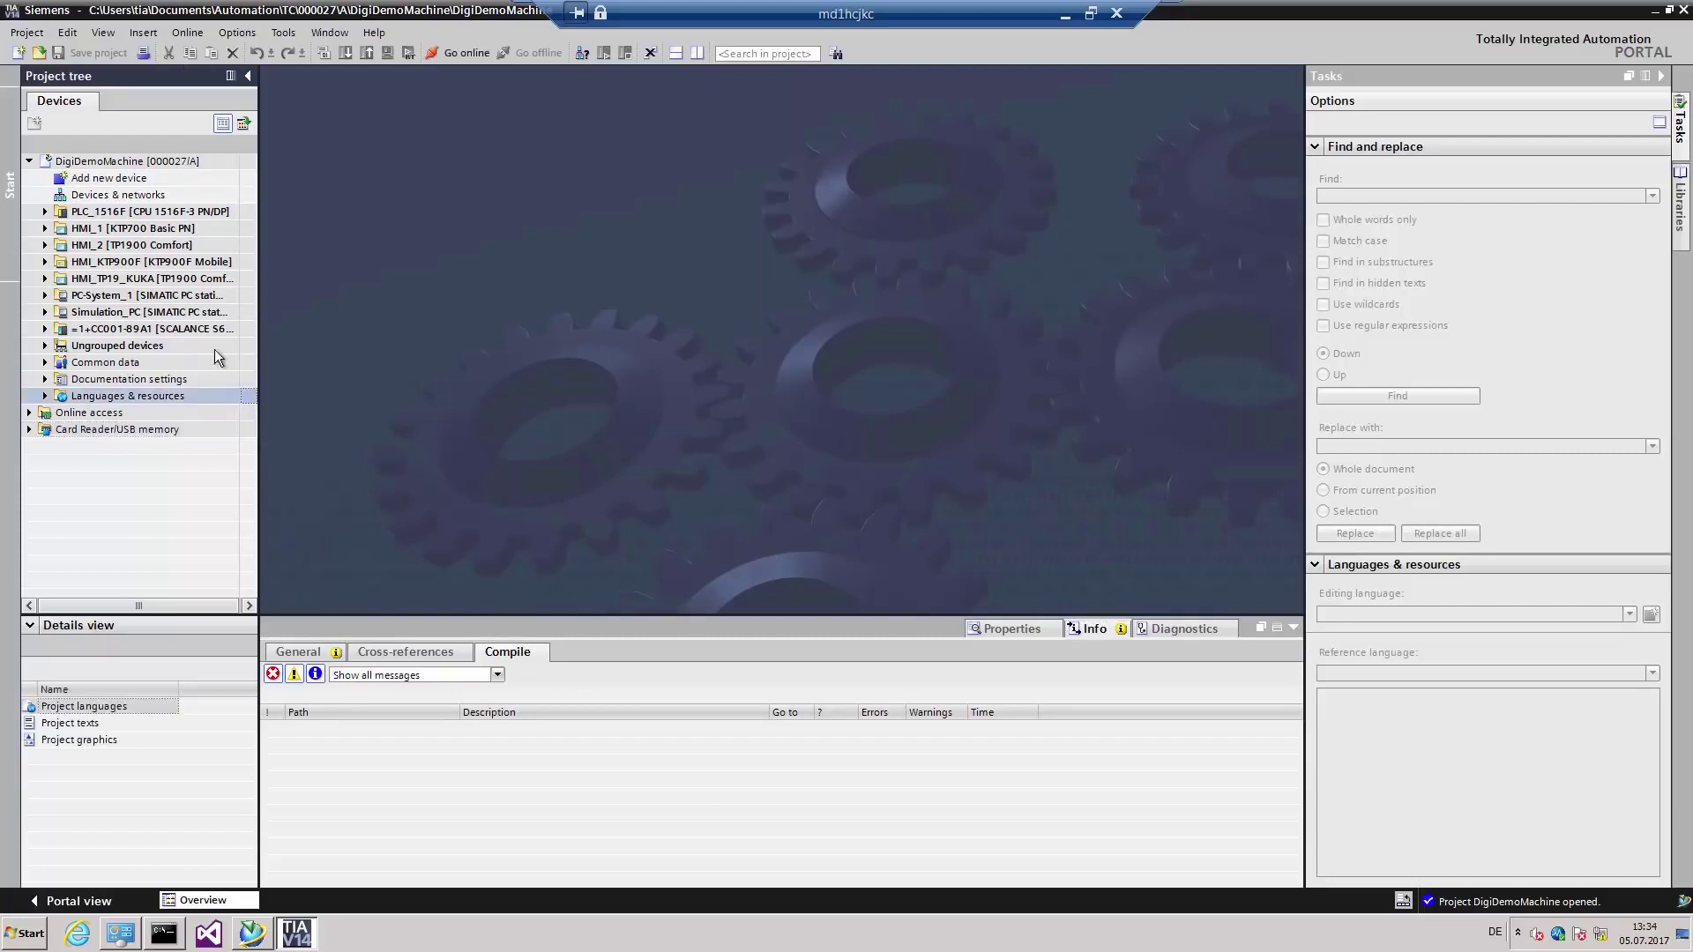
click(45, 212)
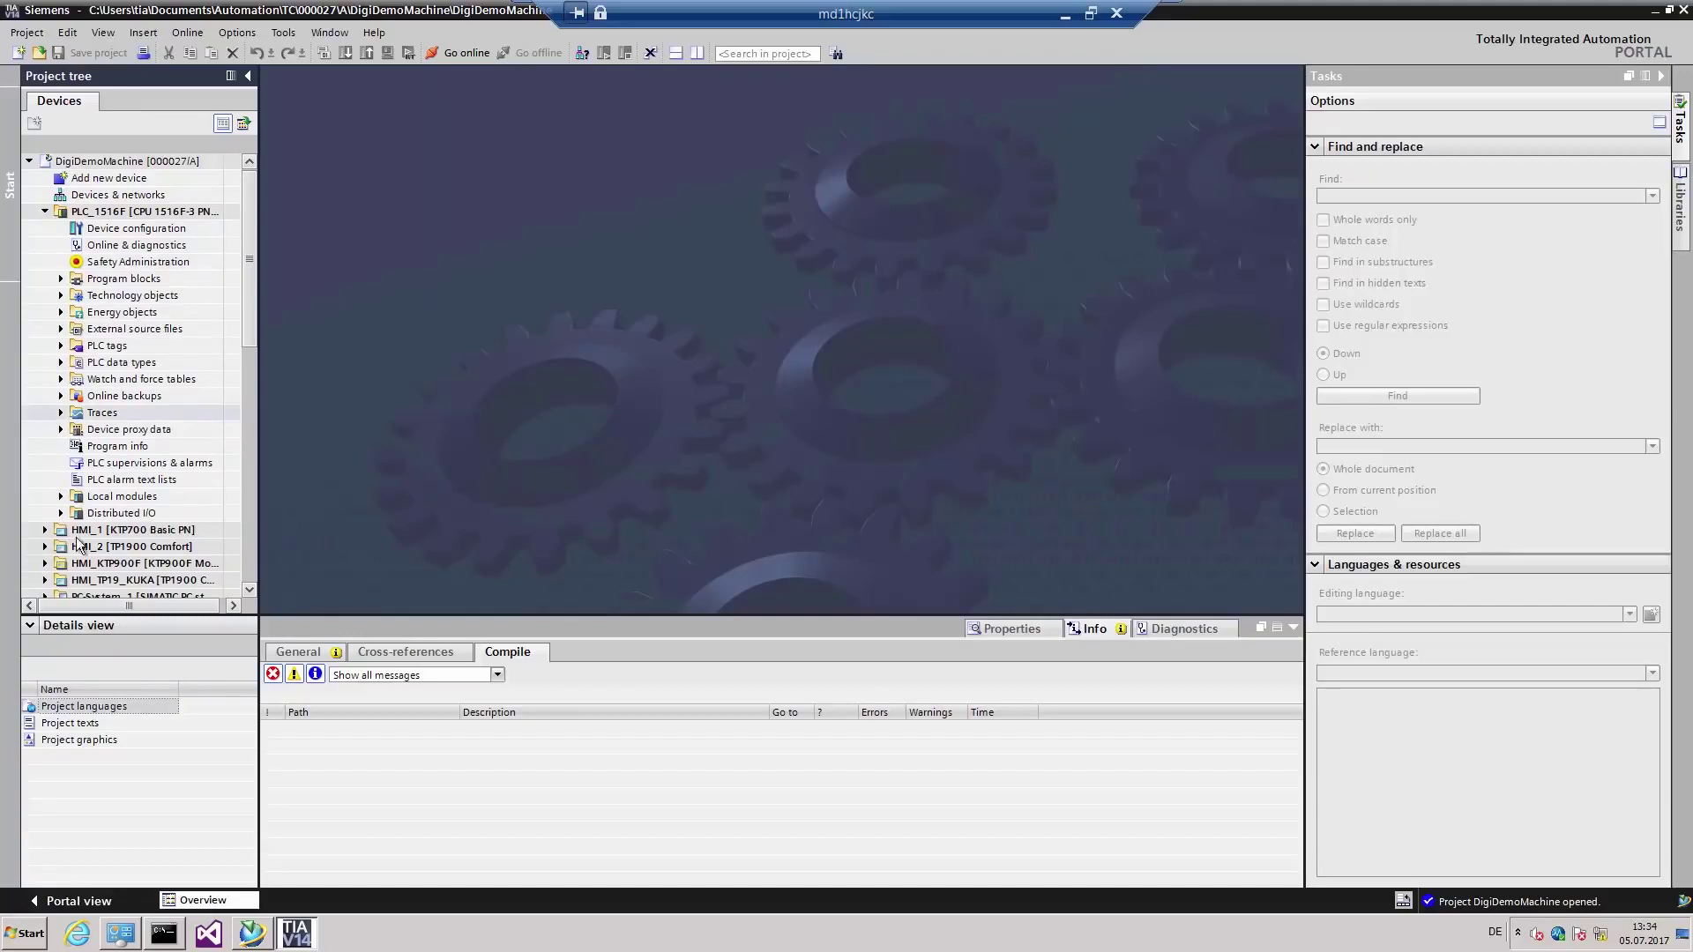
scroll(252, 314, down, 3)
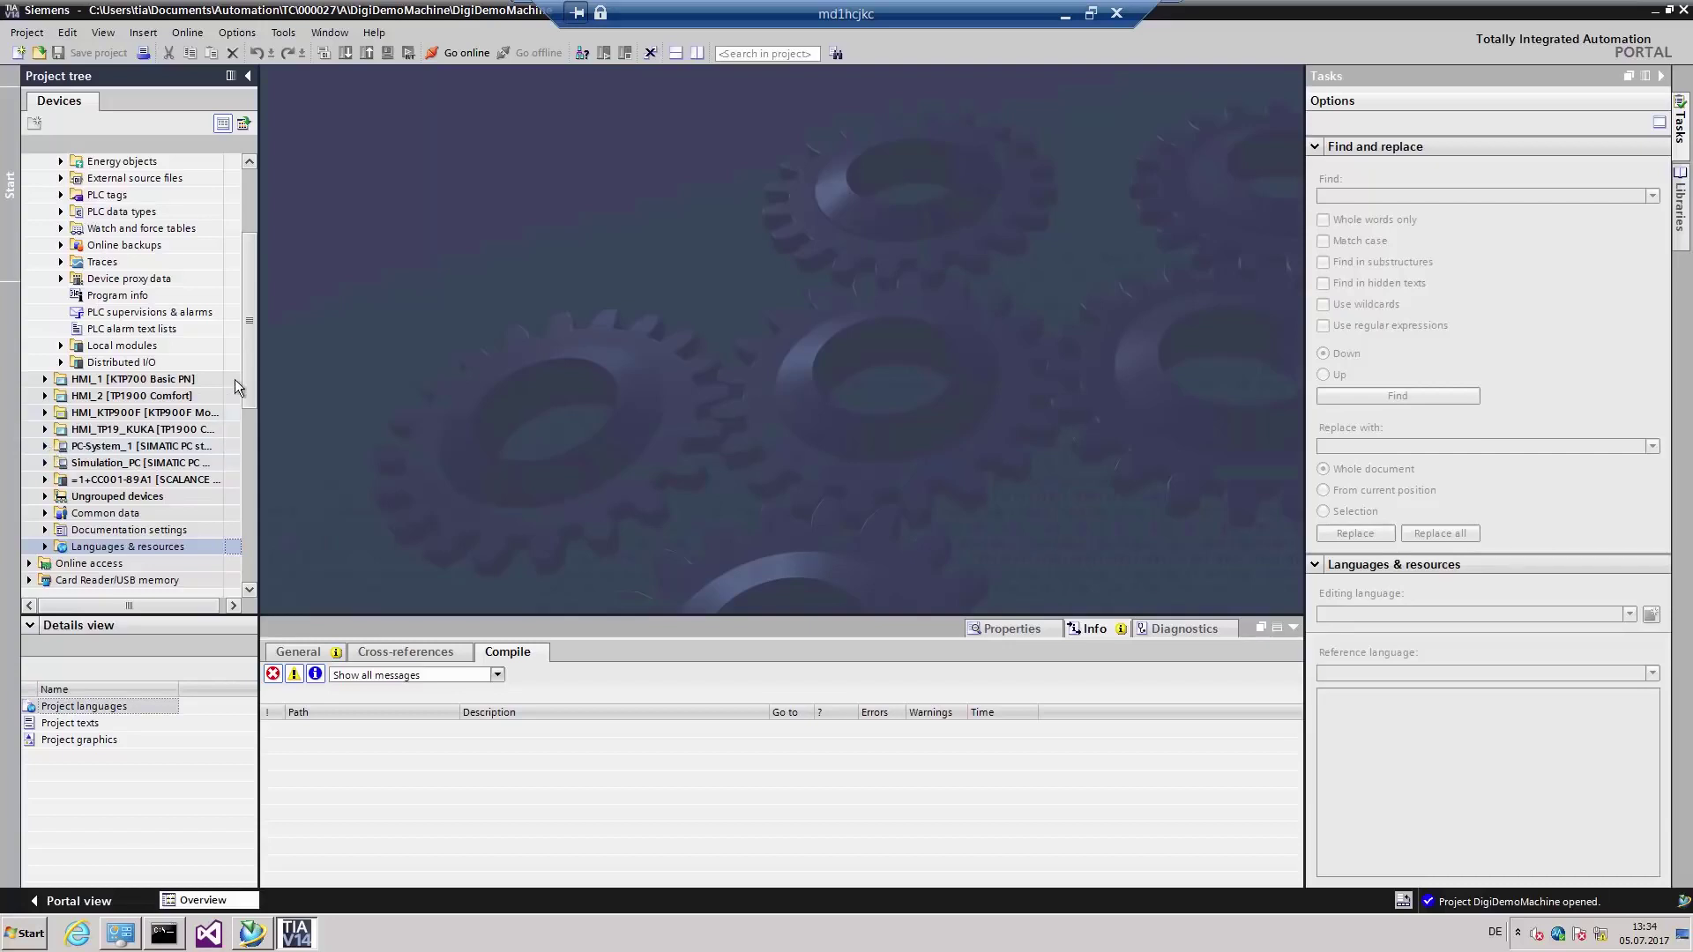
scroll(245, 362, up, 3)
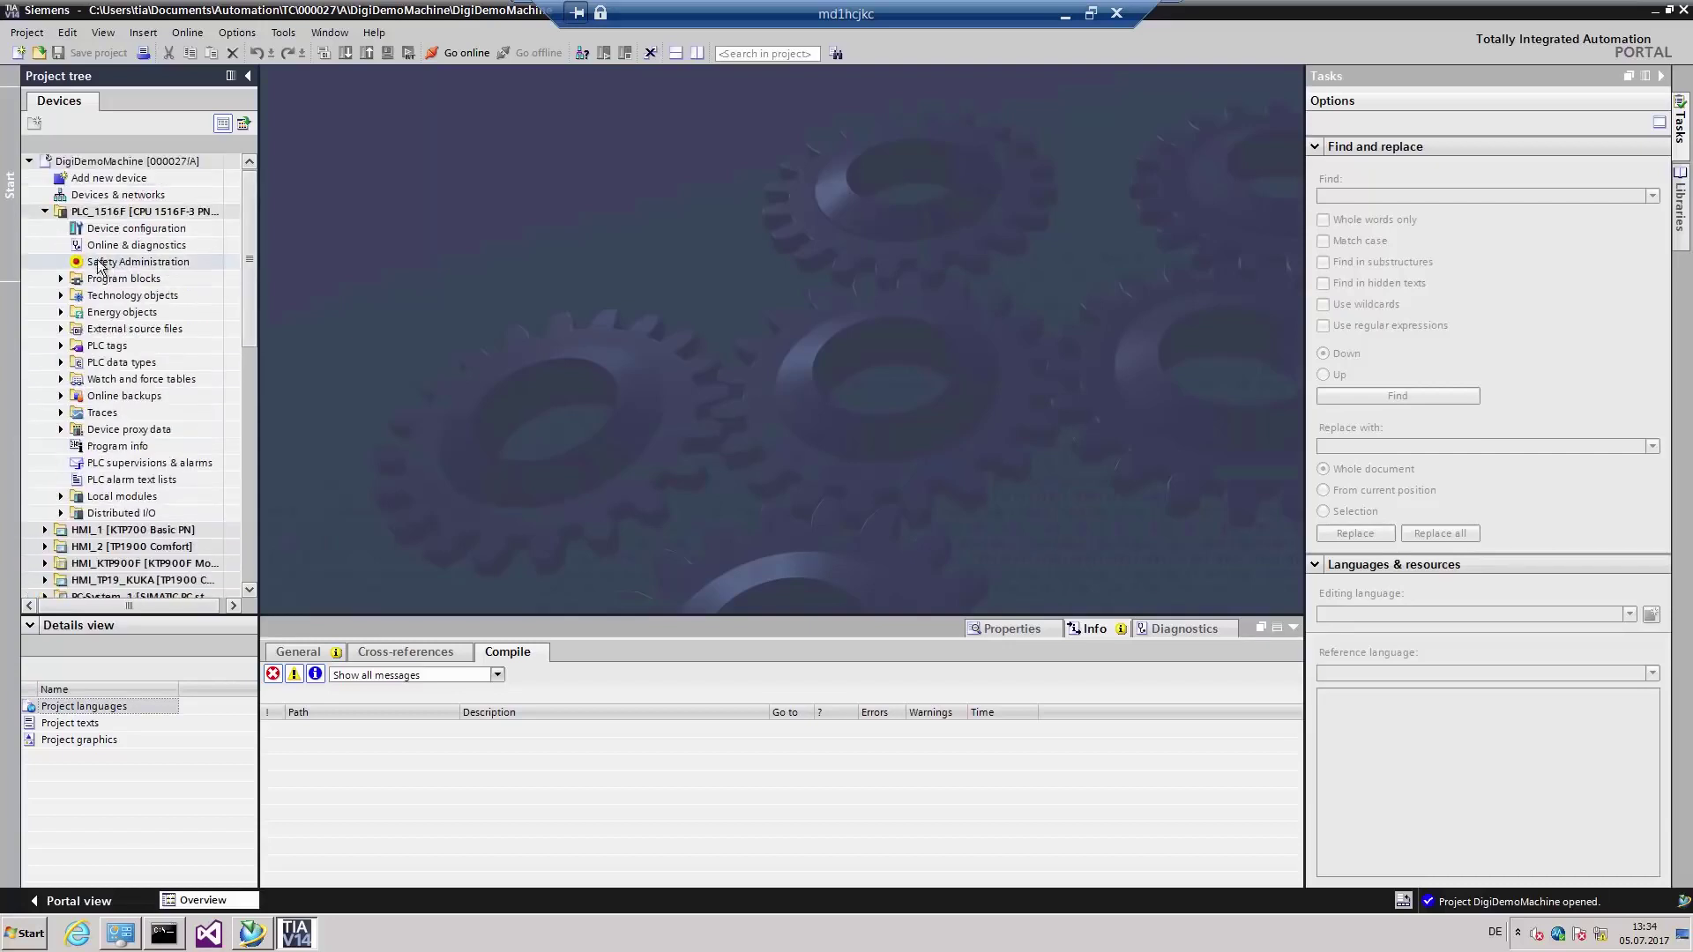
click(61, 278)
- Search Teamcenter for all global libraries, using * as the library name
click(1679, 203)
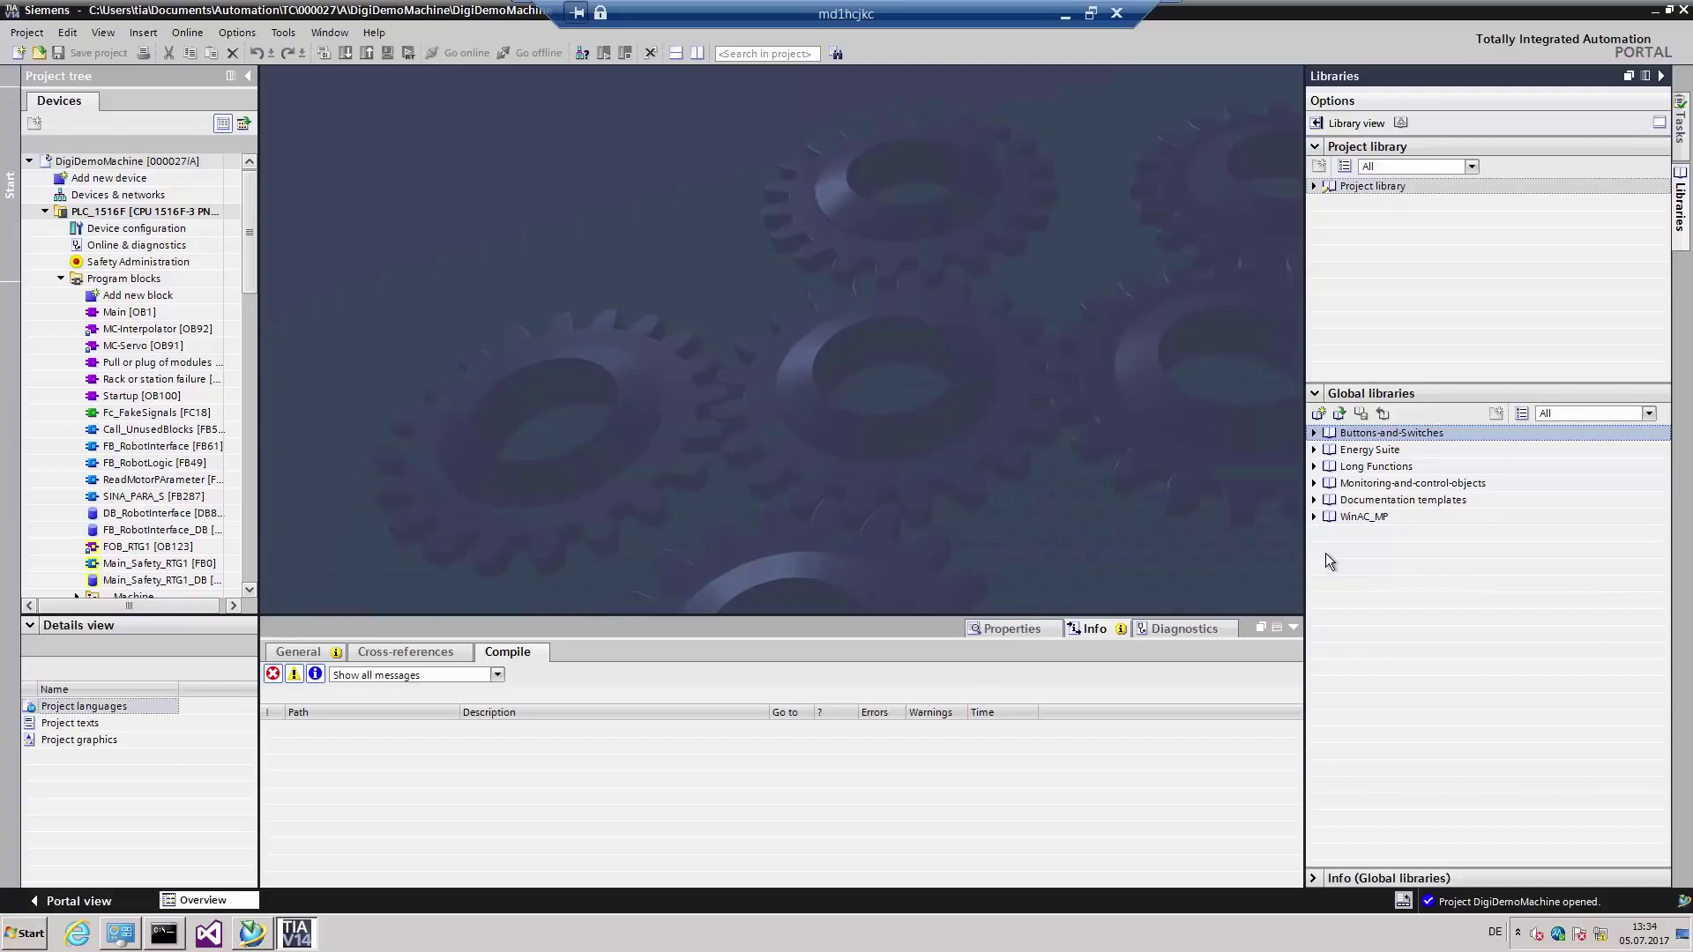
right_click(1338, 562)
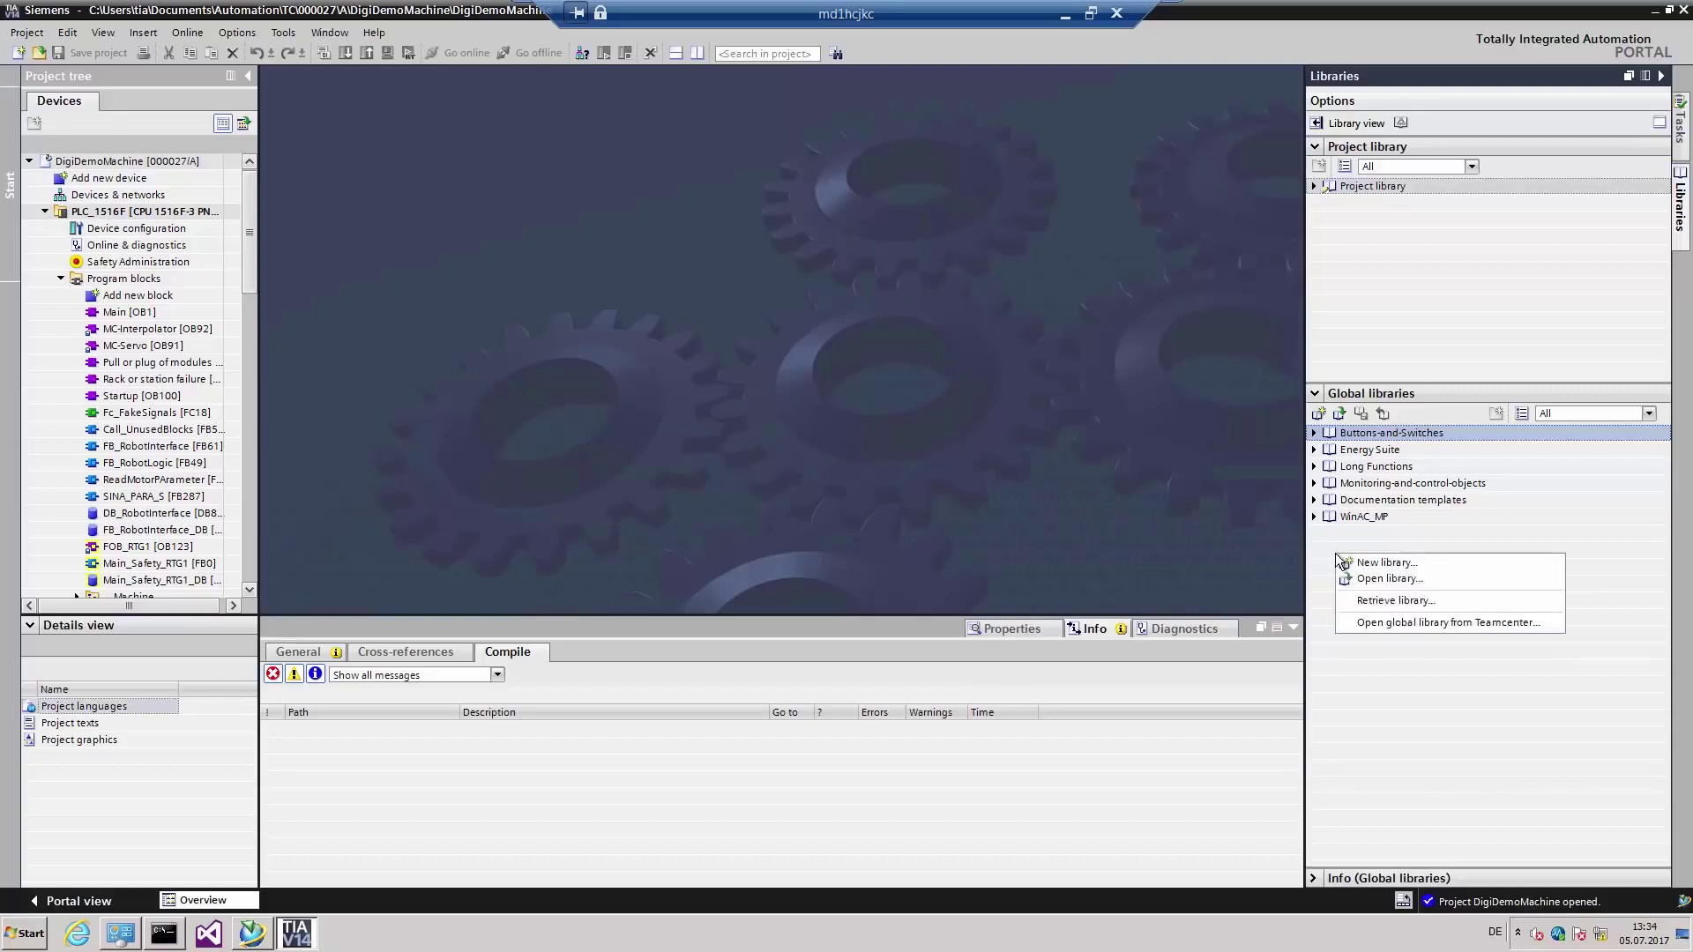
click(1381, 622)
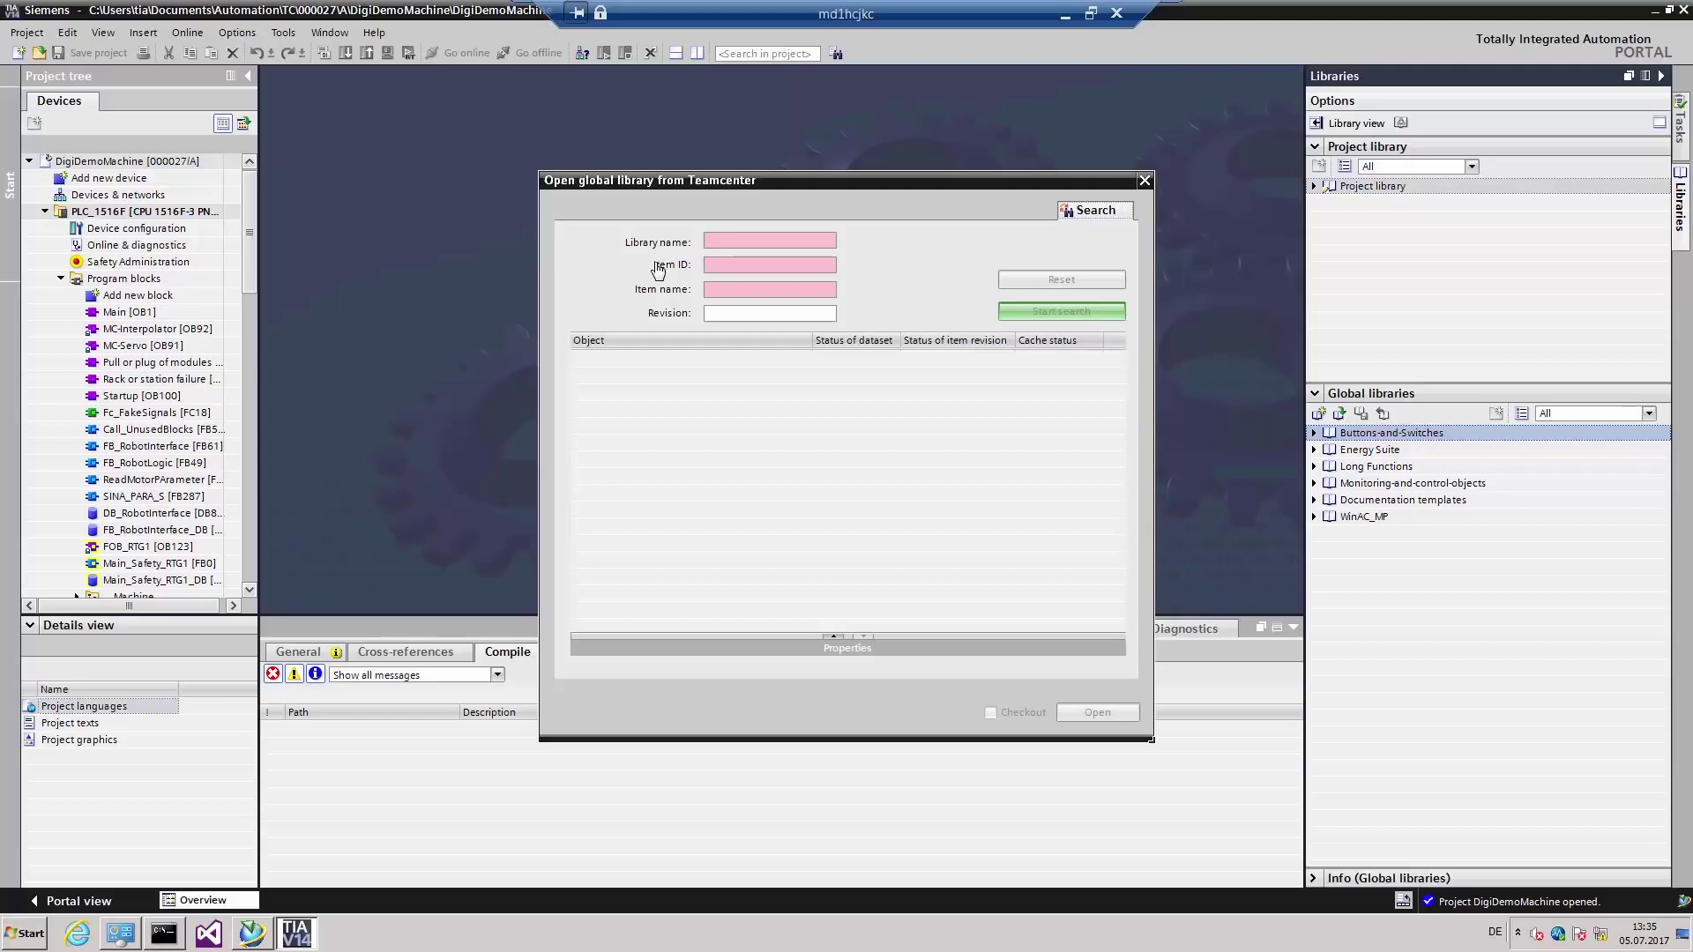
click(721, 246)
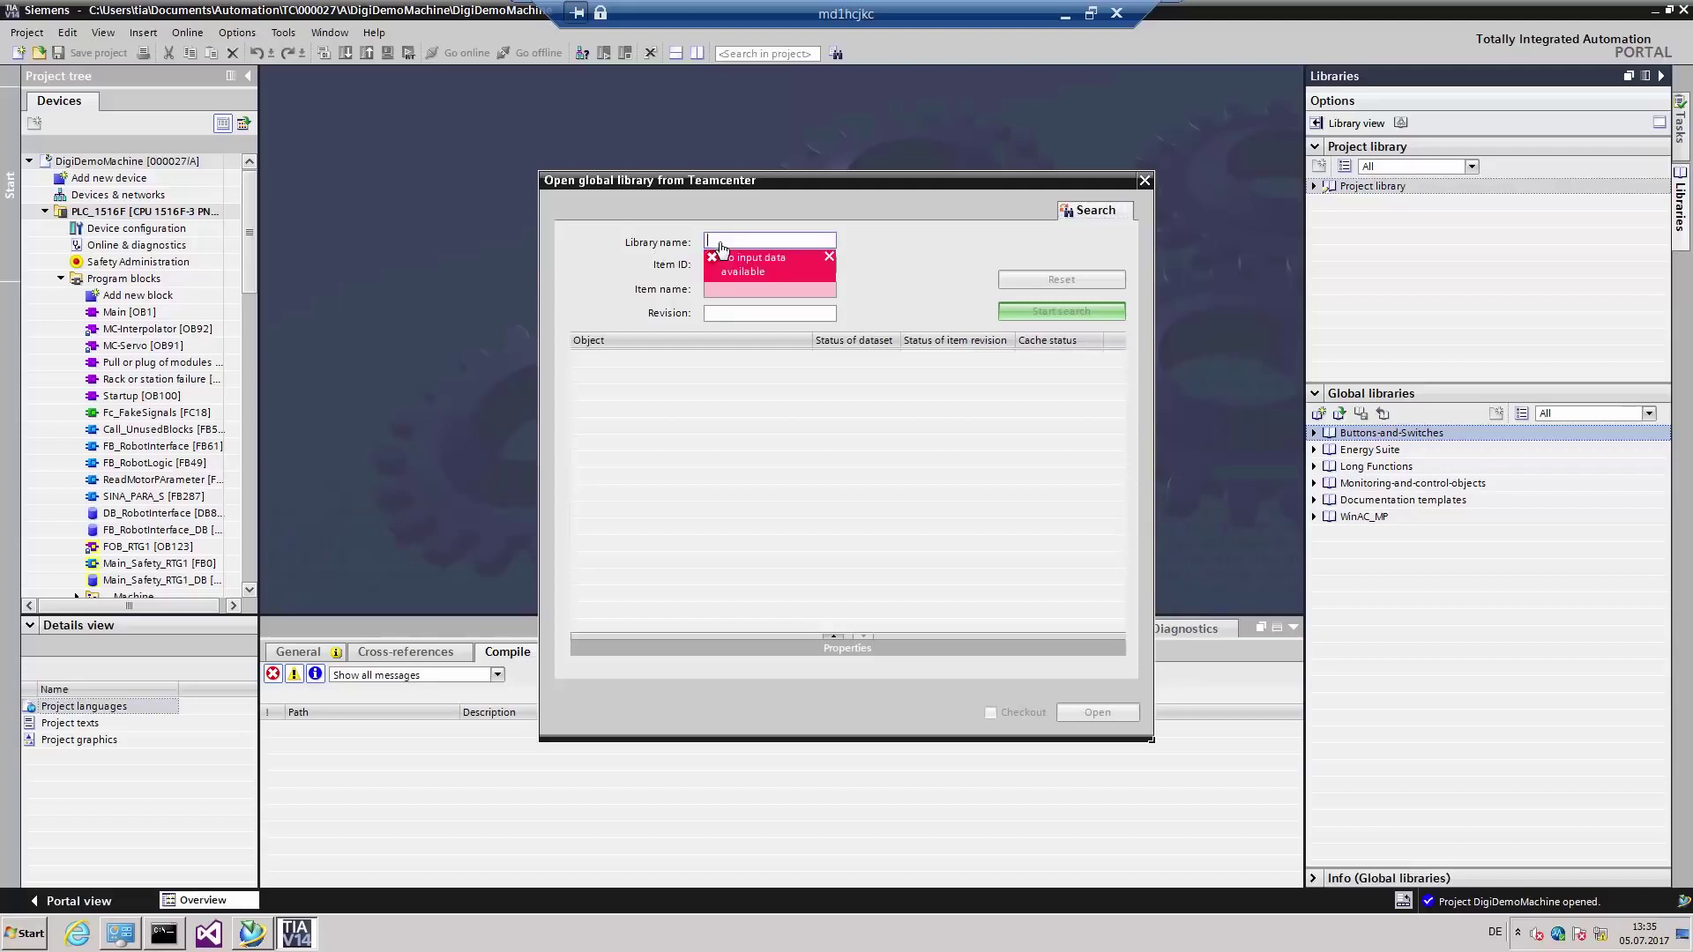
text(*)
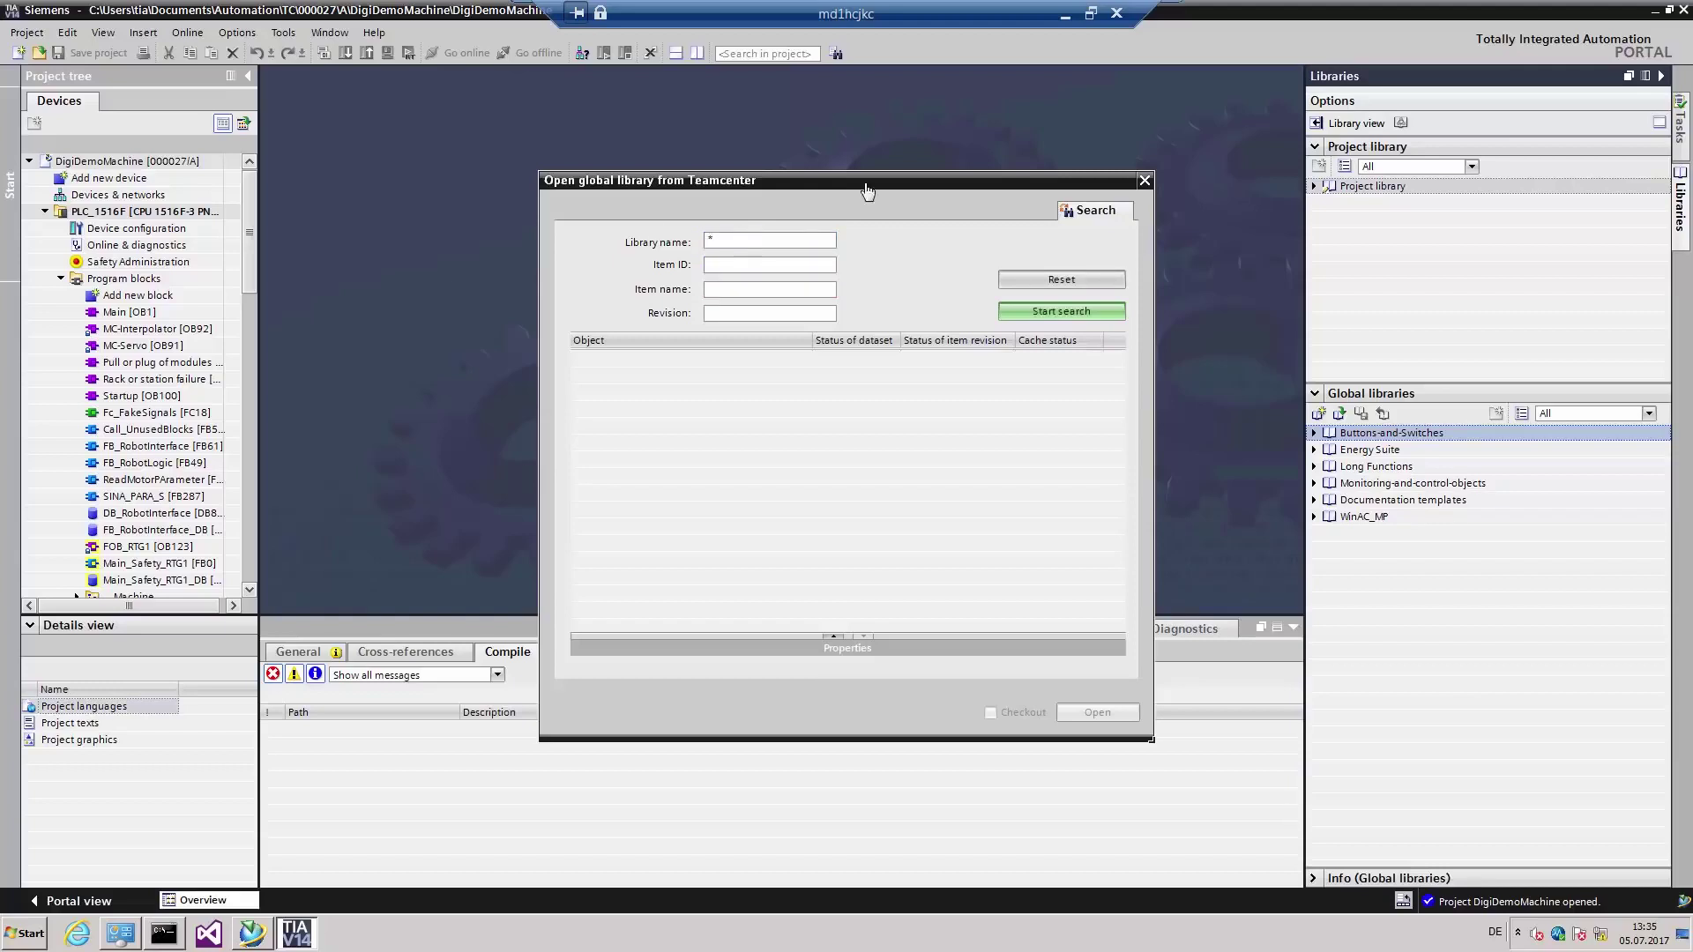
click(1053, 315)
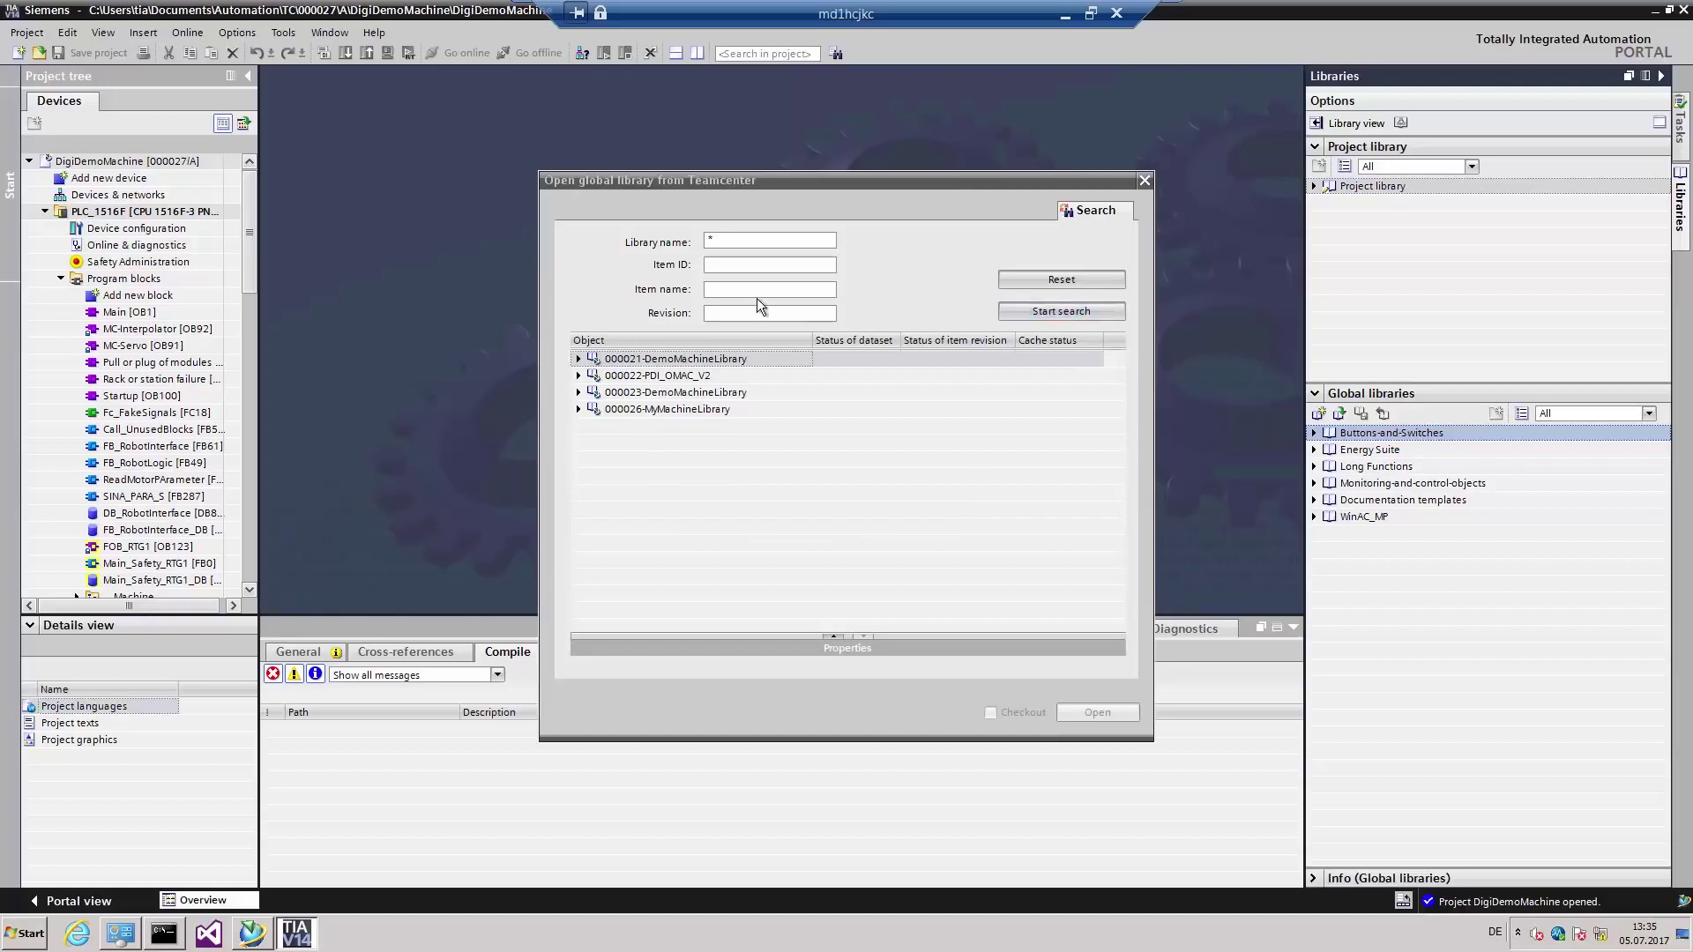
- Open revision A of the global library MyMachineLibrary without checking it out
click(579, 409)
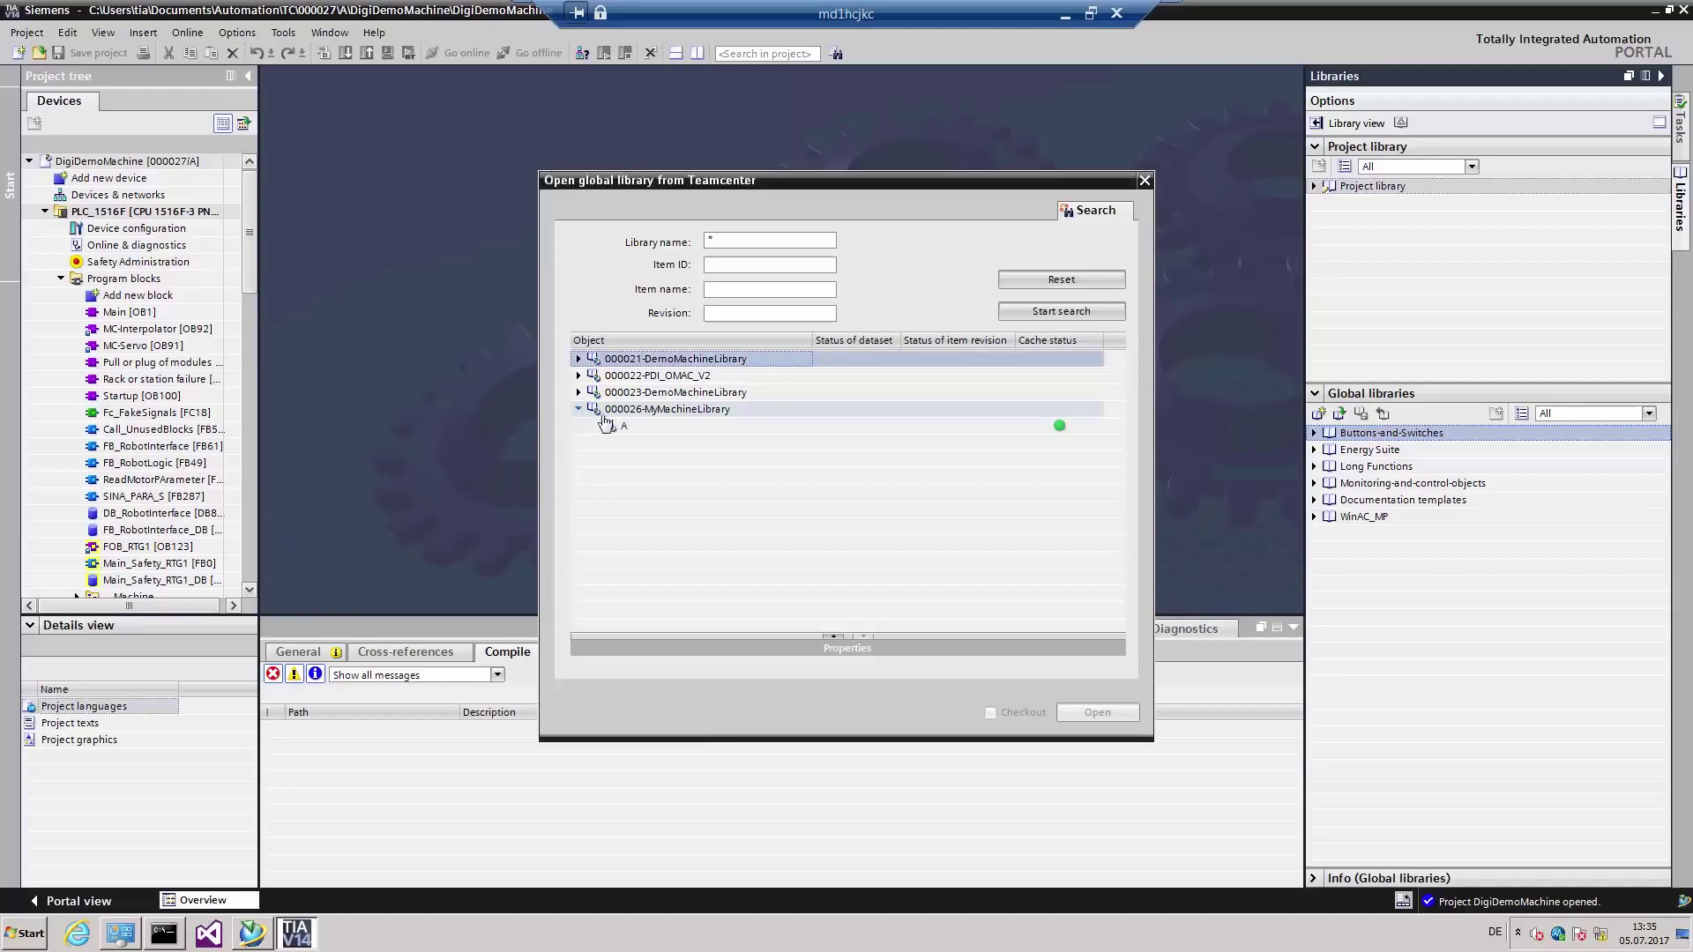
click(631, 424)
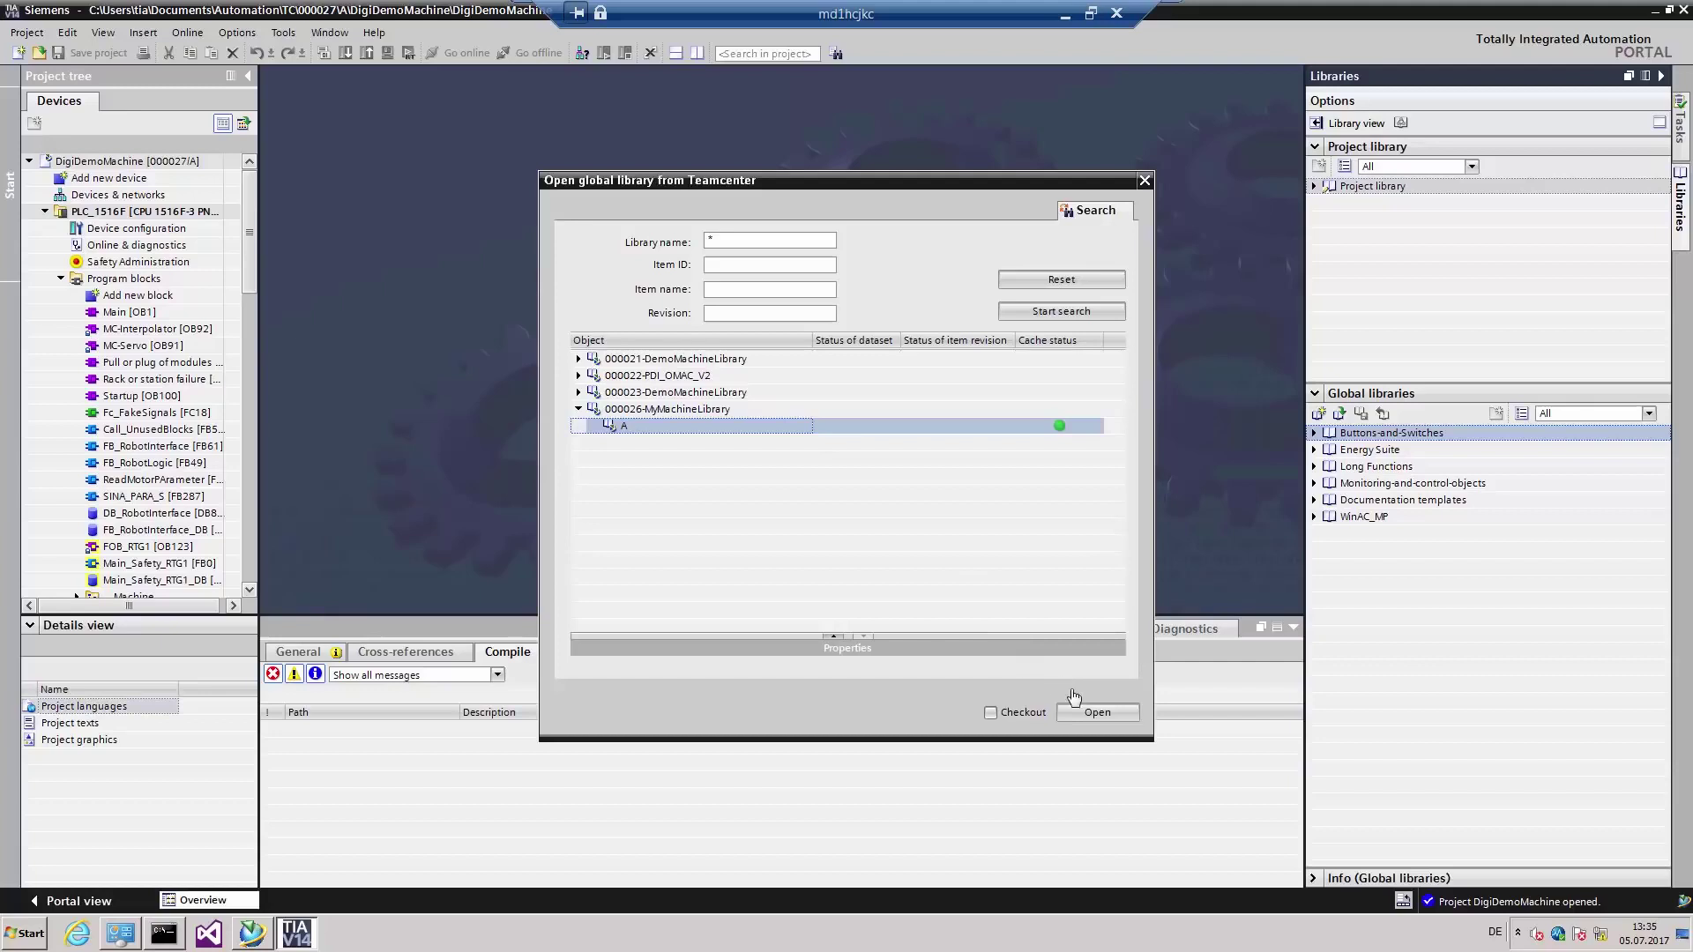
click(1093, 712)
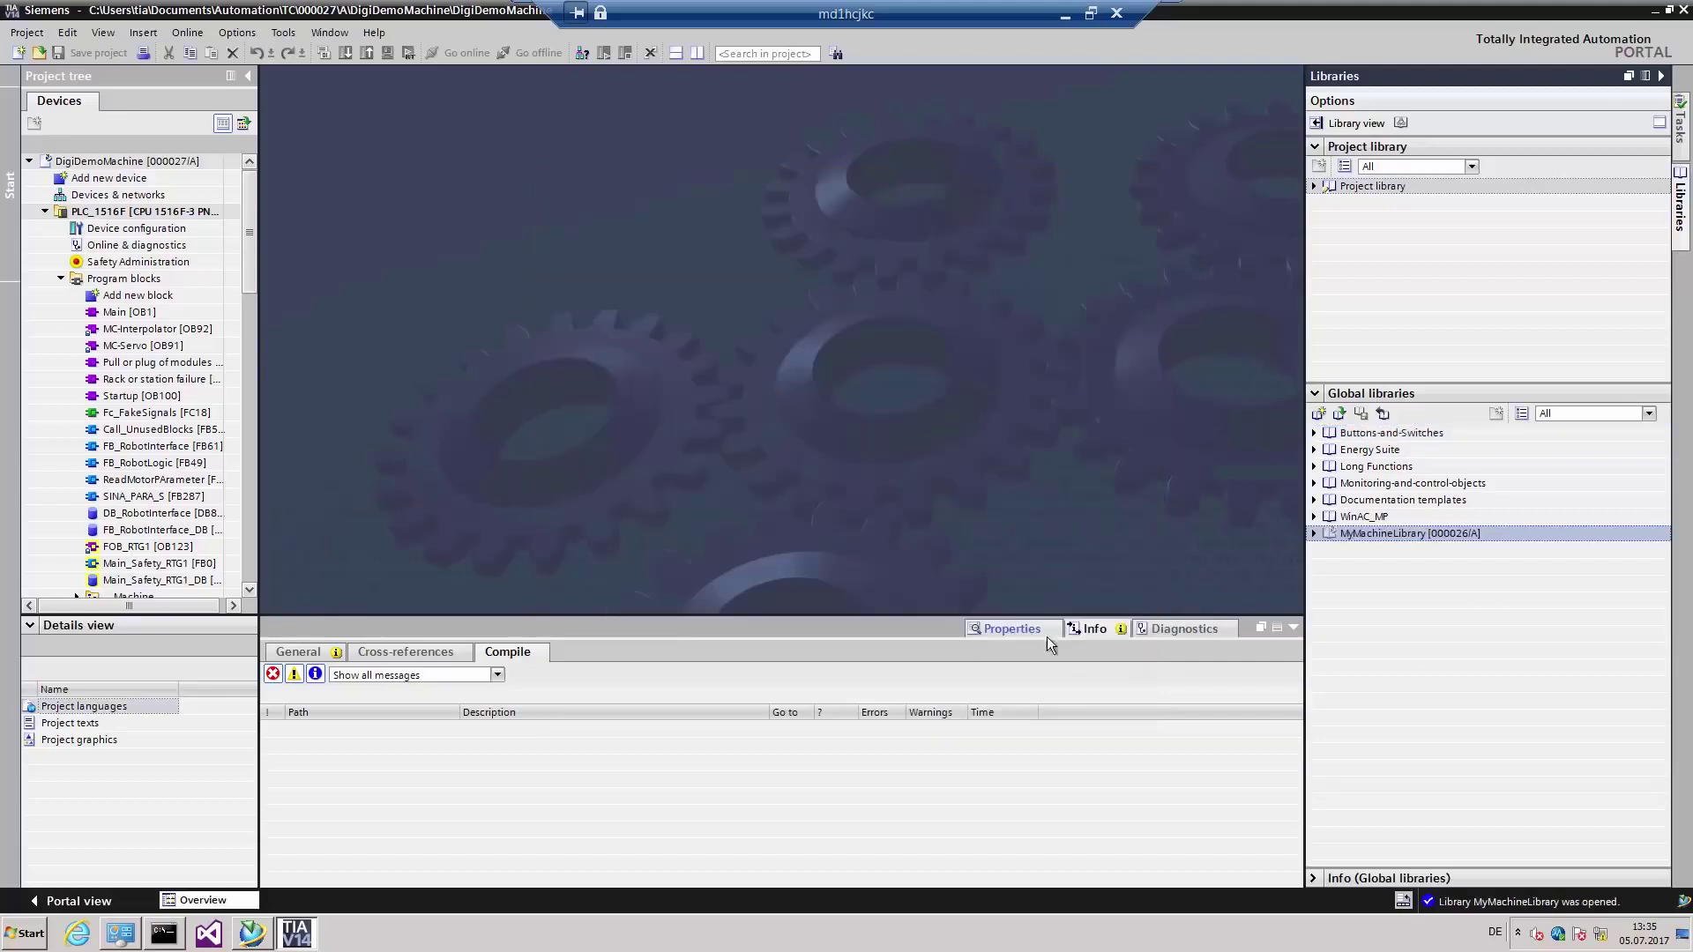
- Add the DataShifting type from MyMachineLibrary to the program blocks of PLC_1516F
click(1315, 533)
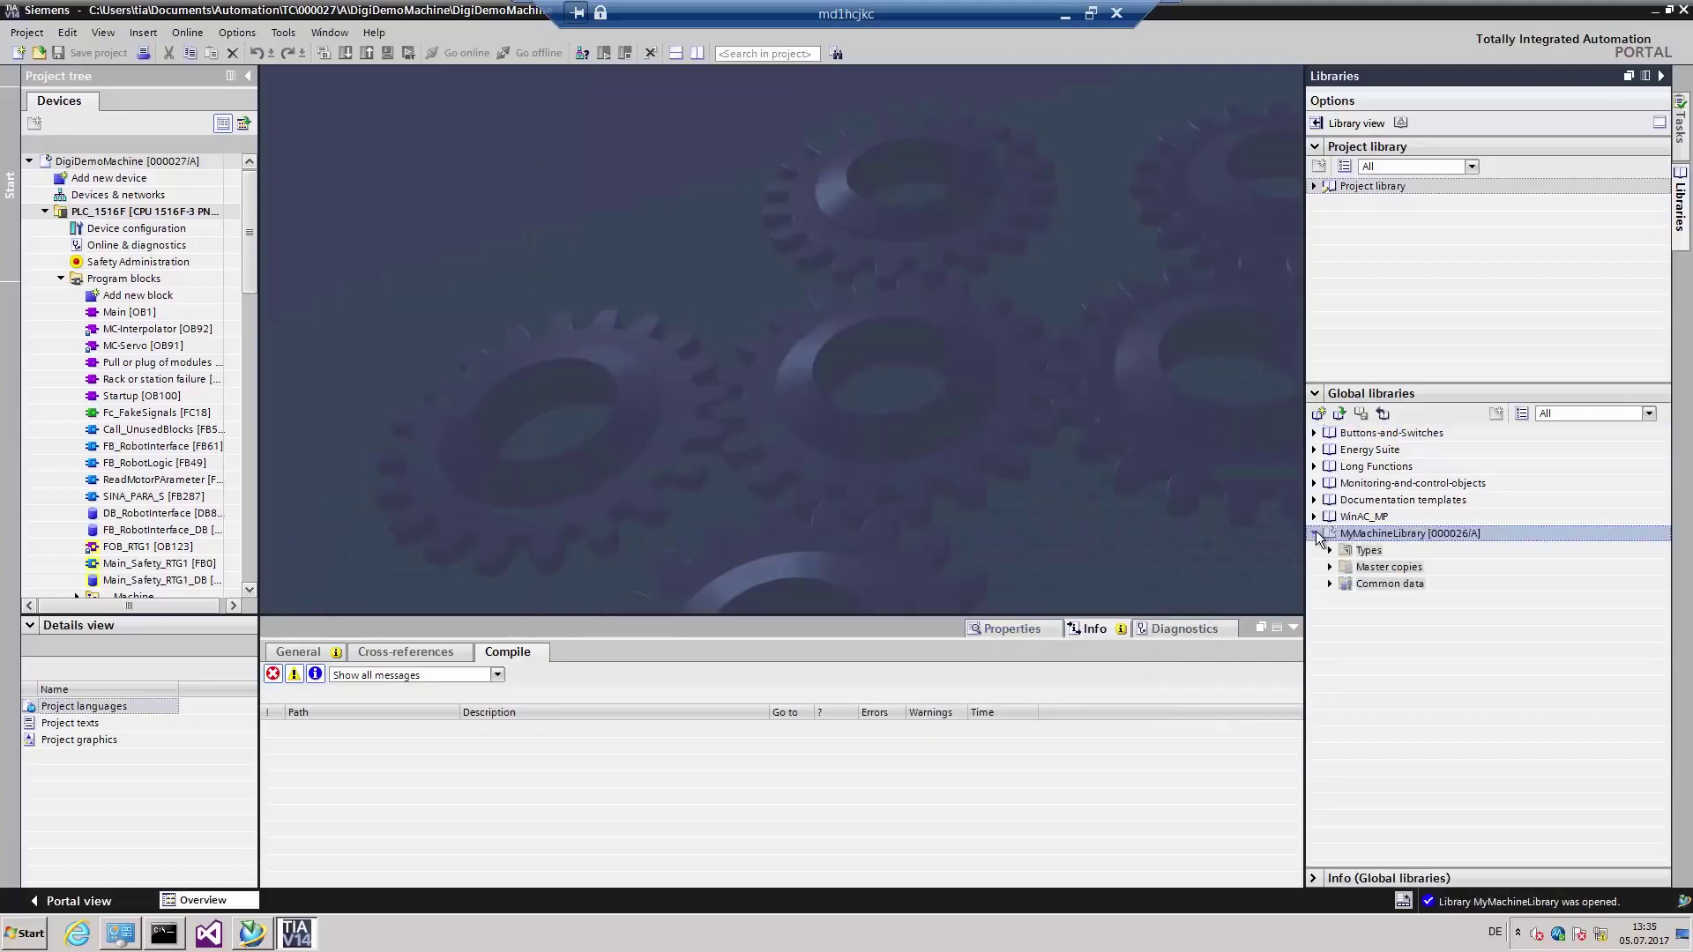
click(1331, 551)
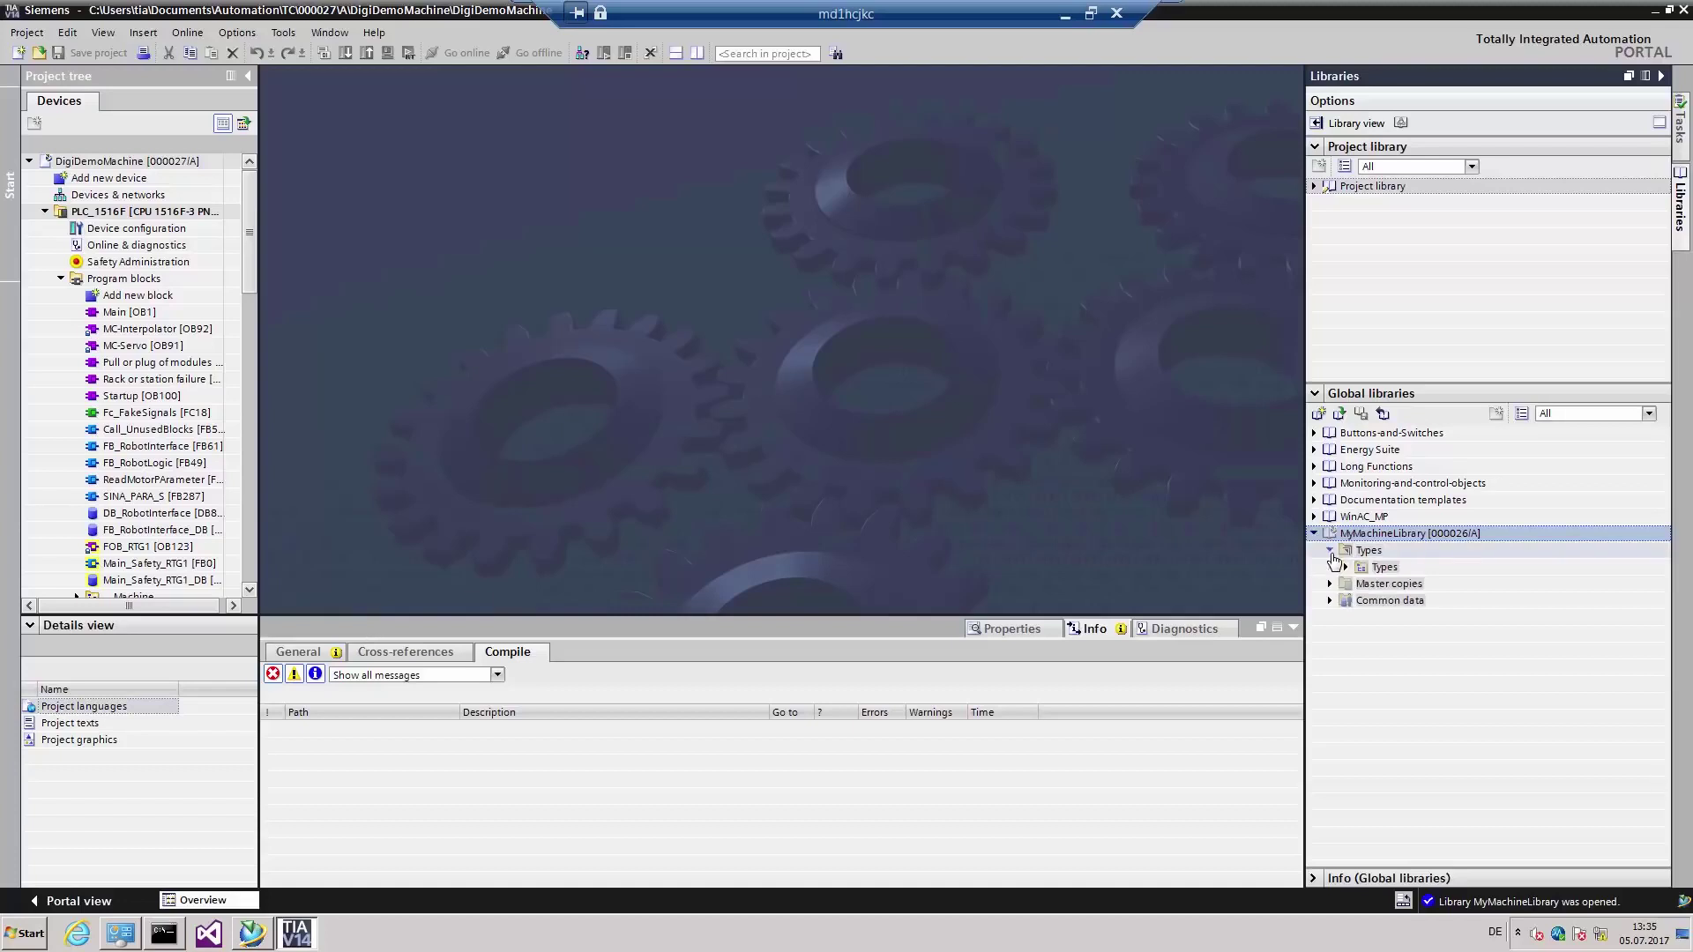
click(1346, 568)
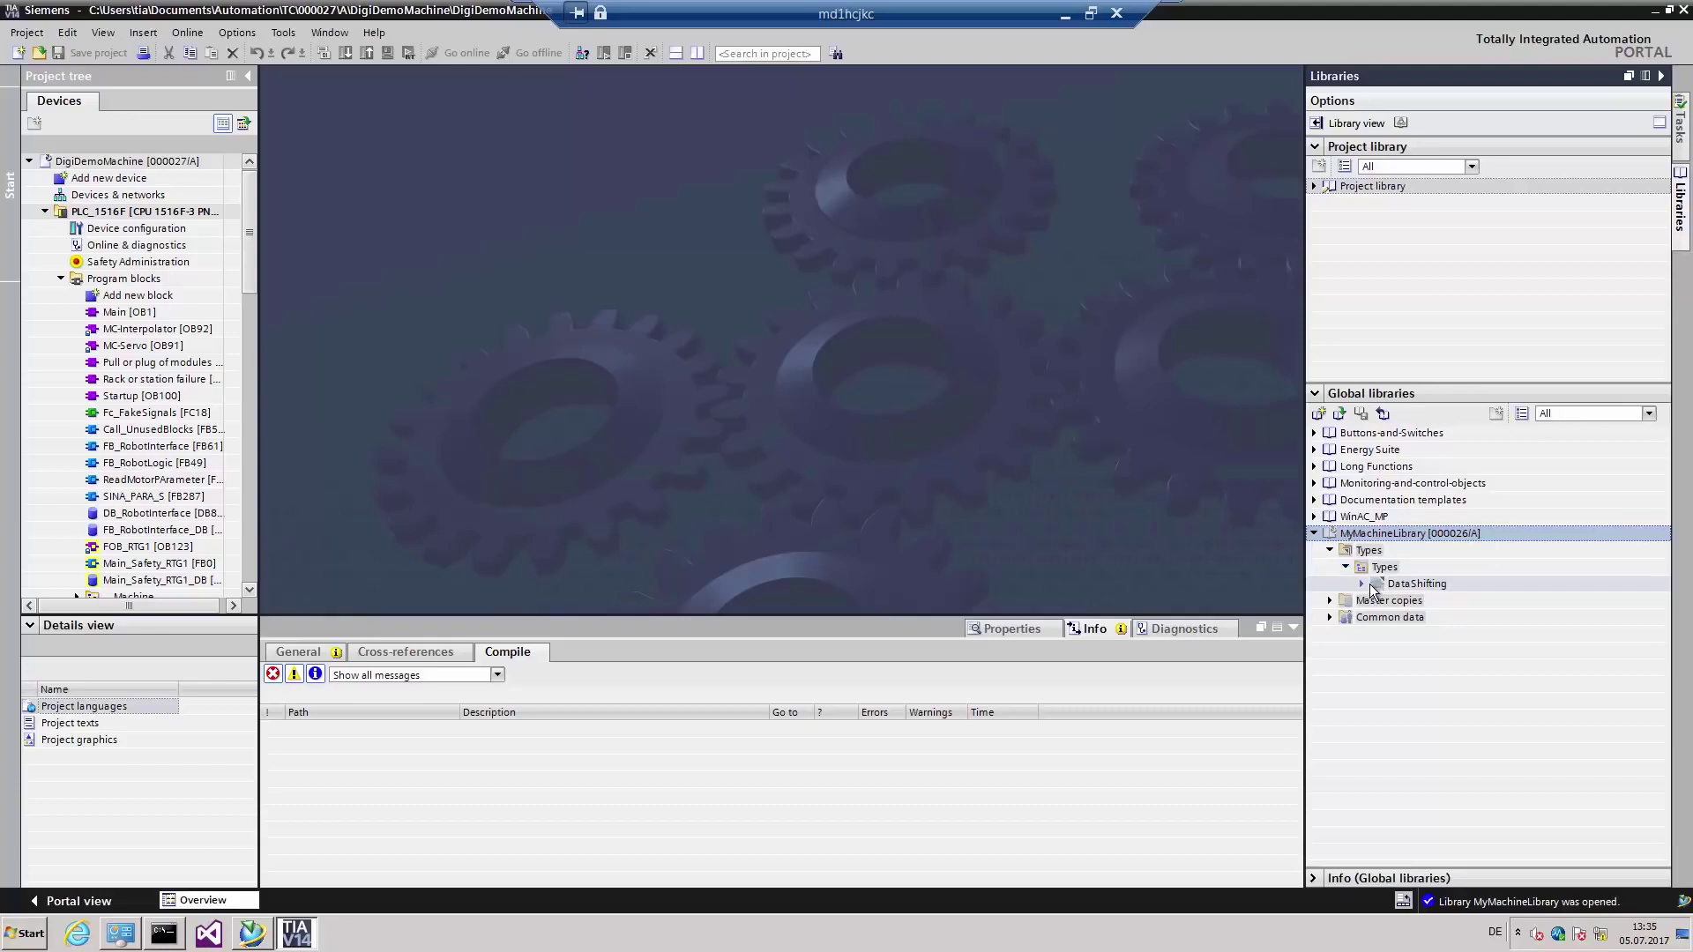
click(1364, 585)
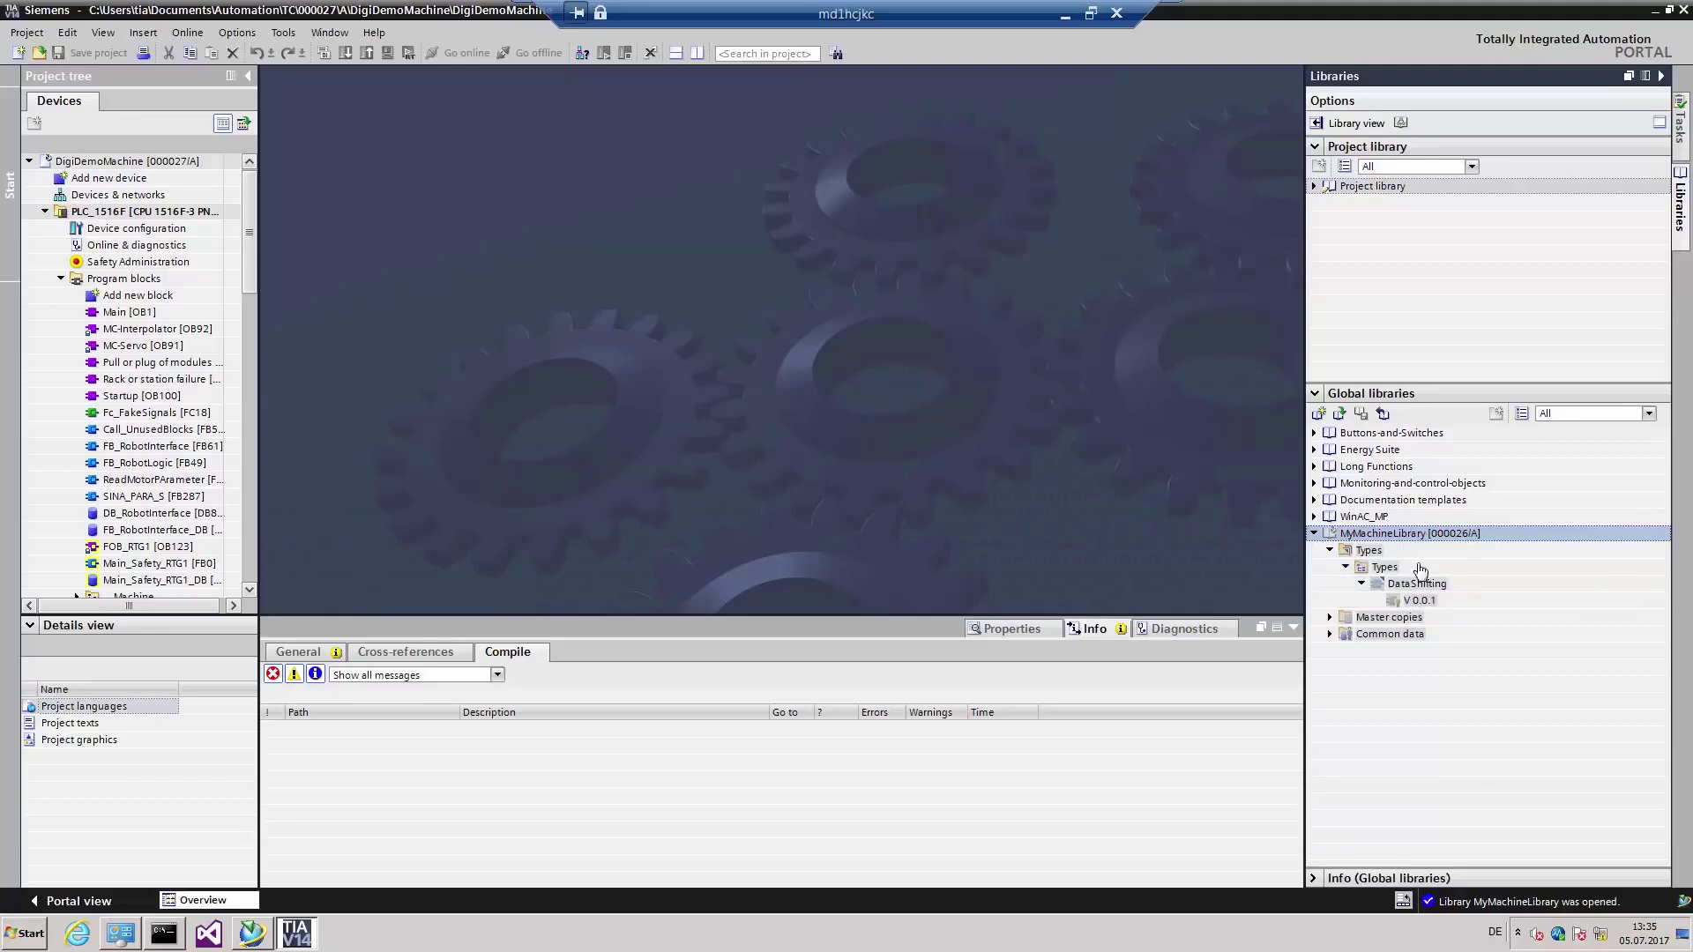
click(1416, 585)
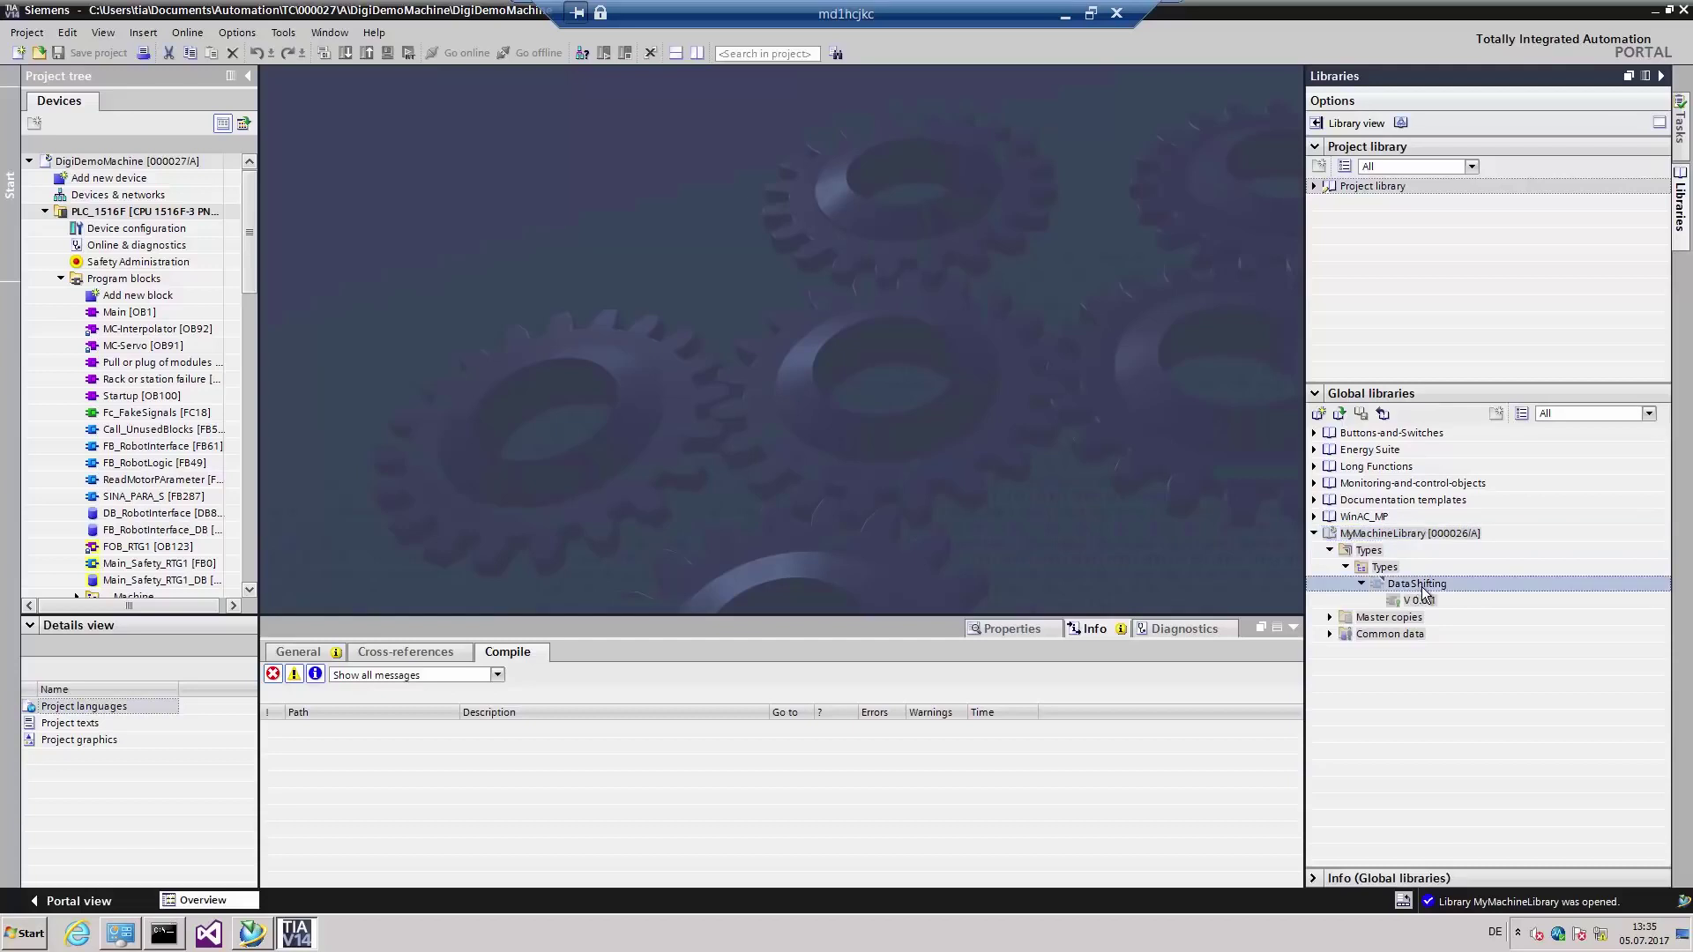
drag(1420, 588, 136, 294)
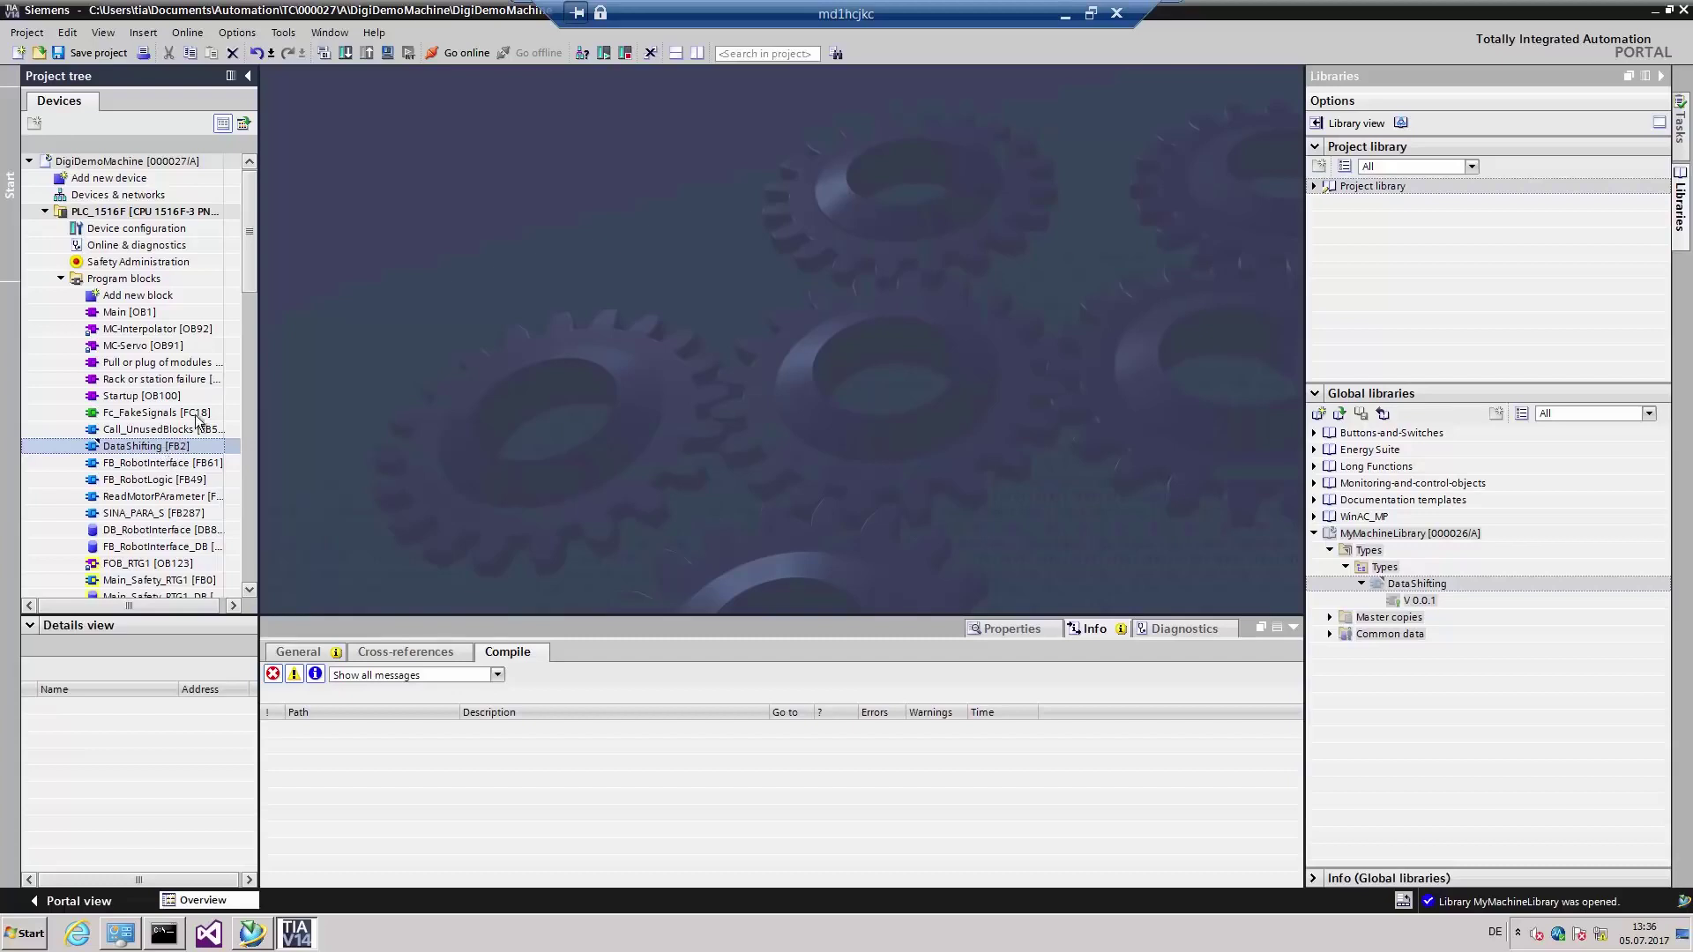
- Save the DigiDemoMachine project as a new revision in Teamcenter and close the project
right_click(149, 167)
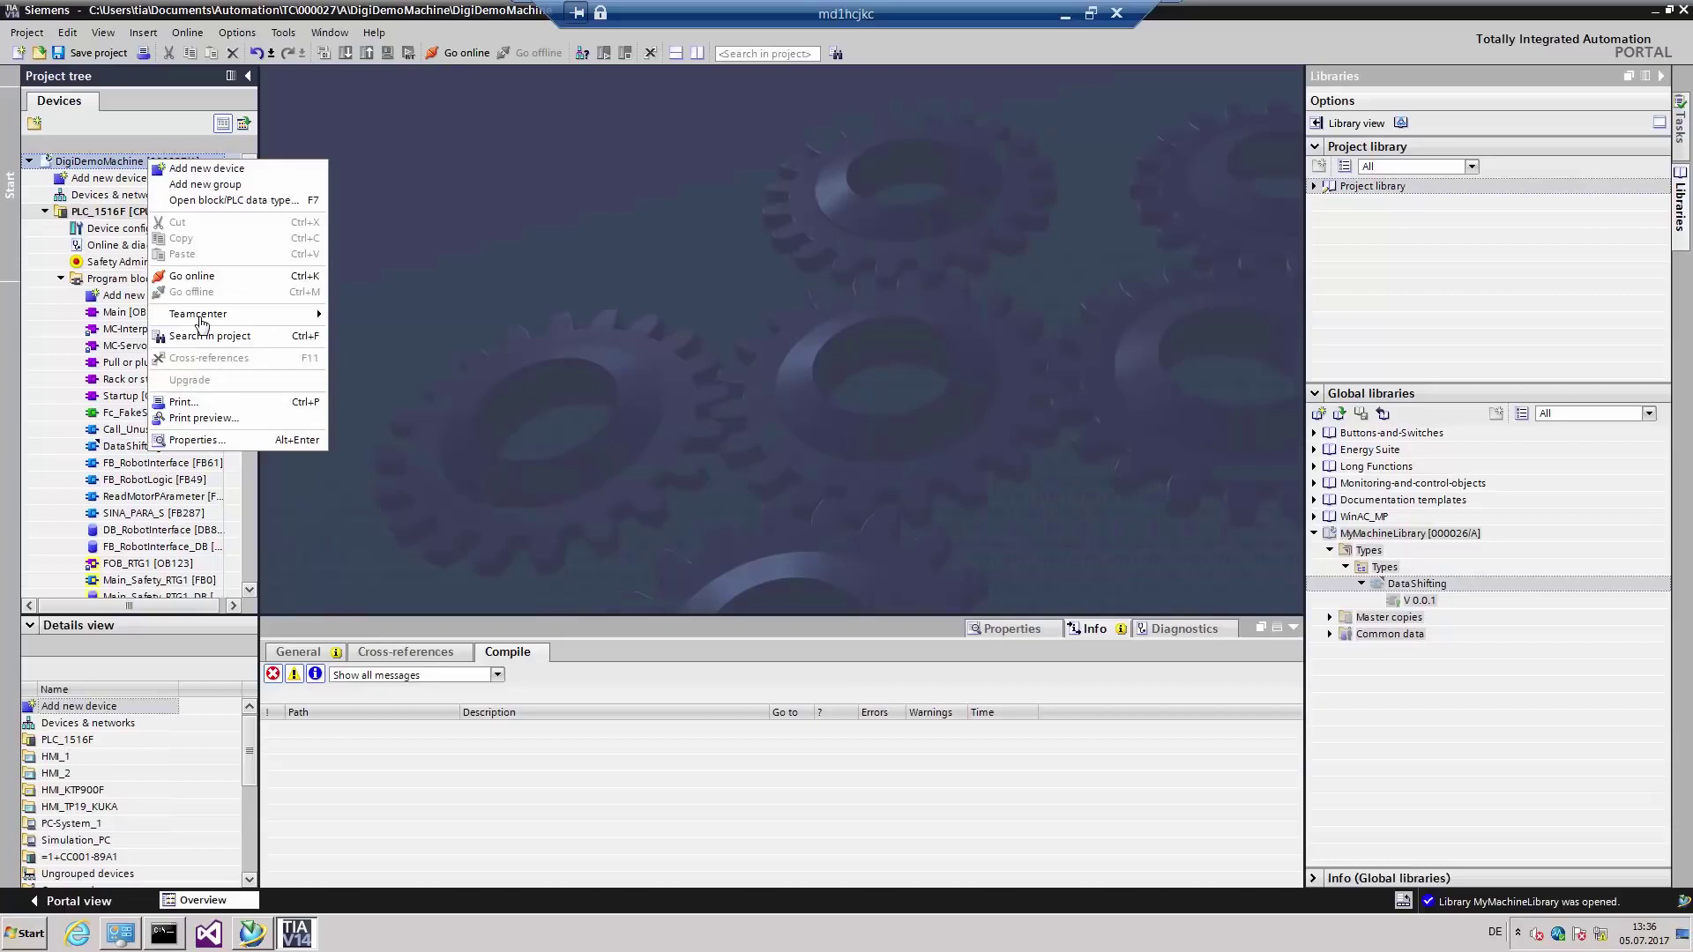
mouse_move(200, 319)
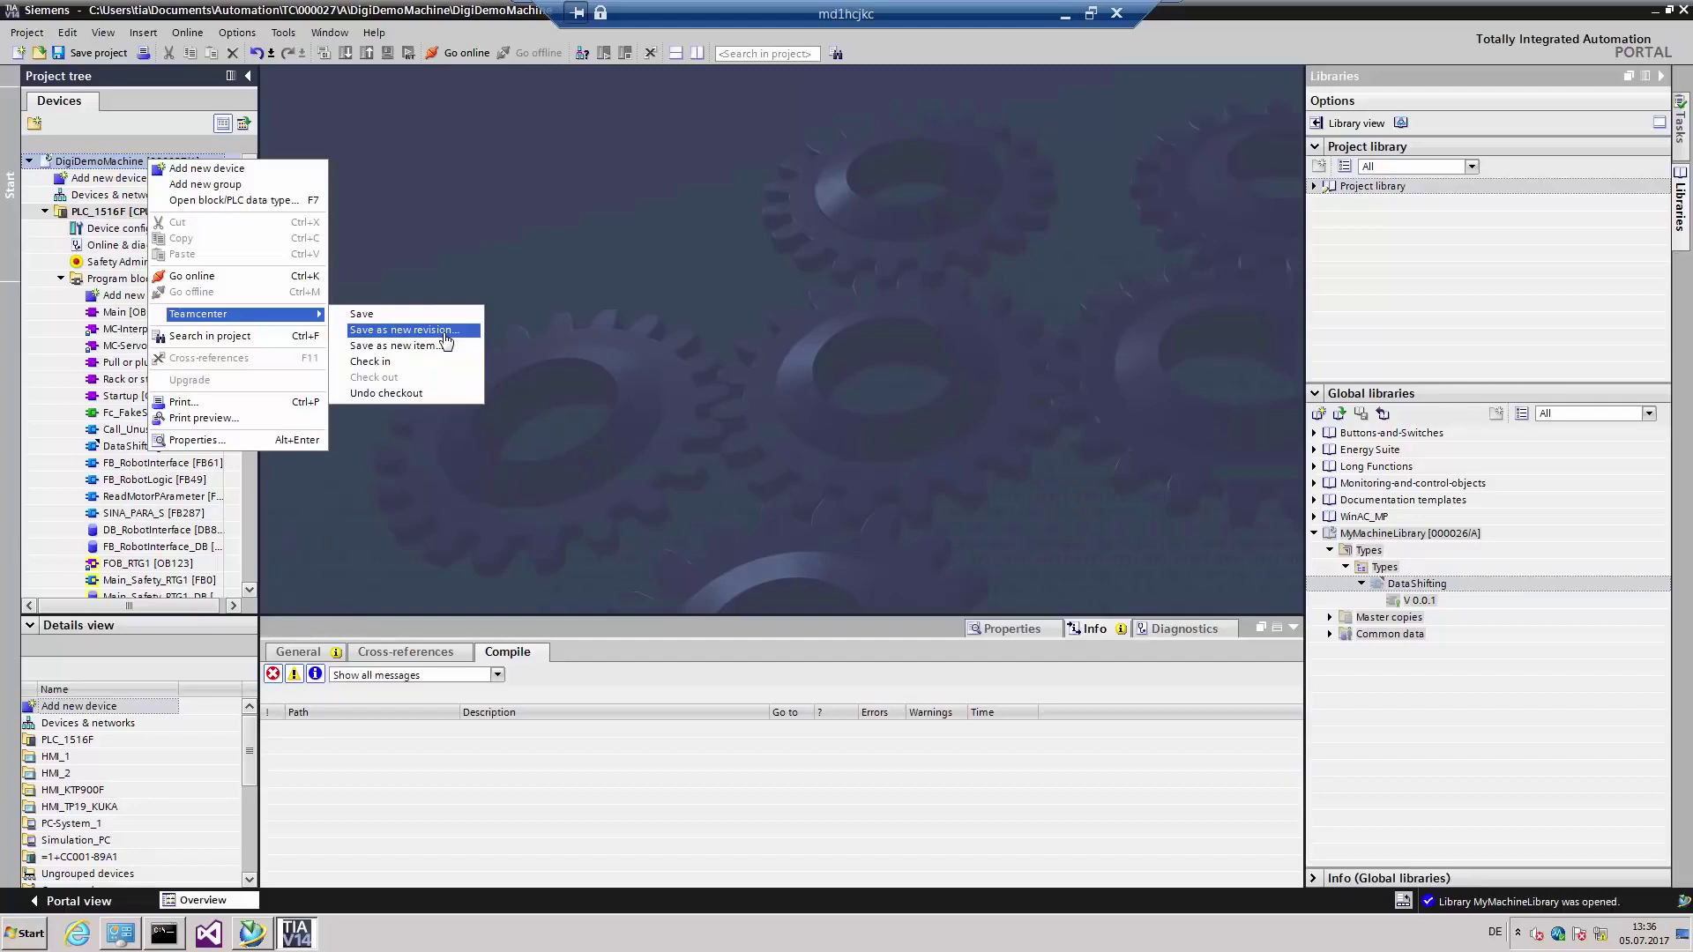
click(442, 332)
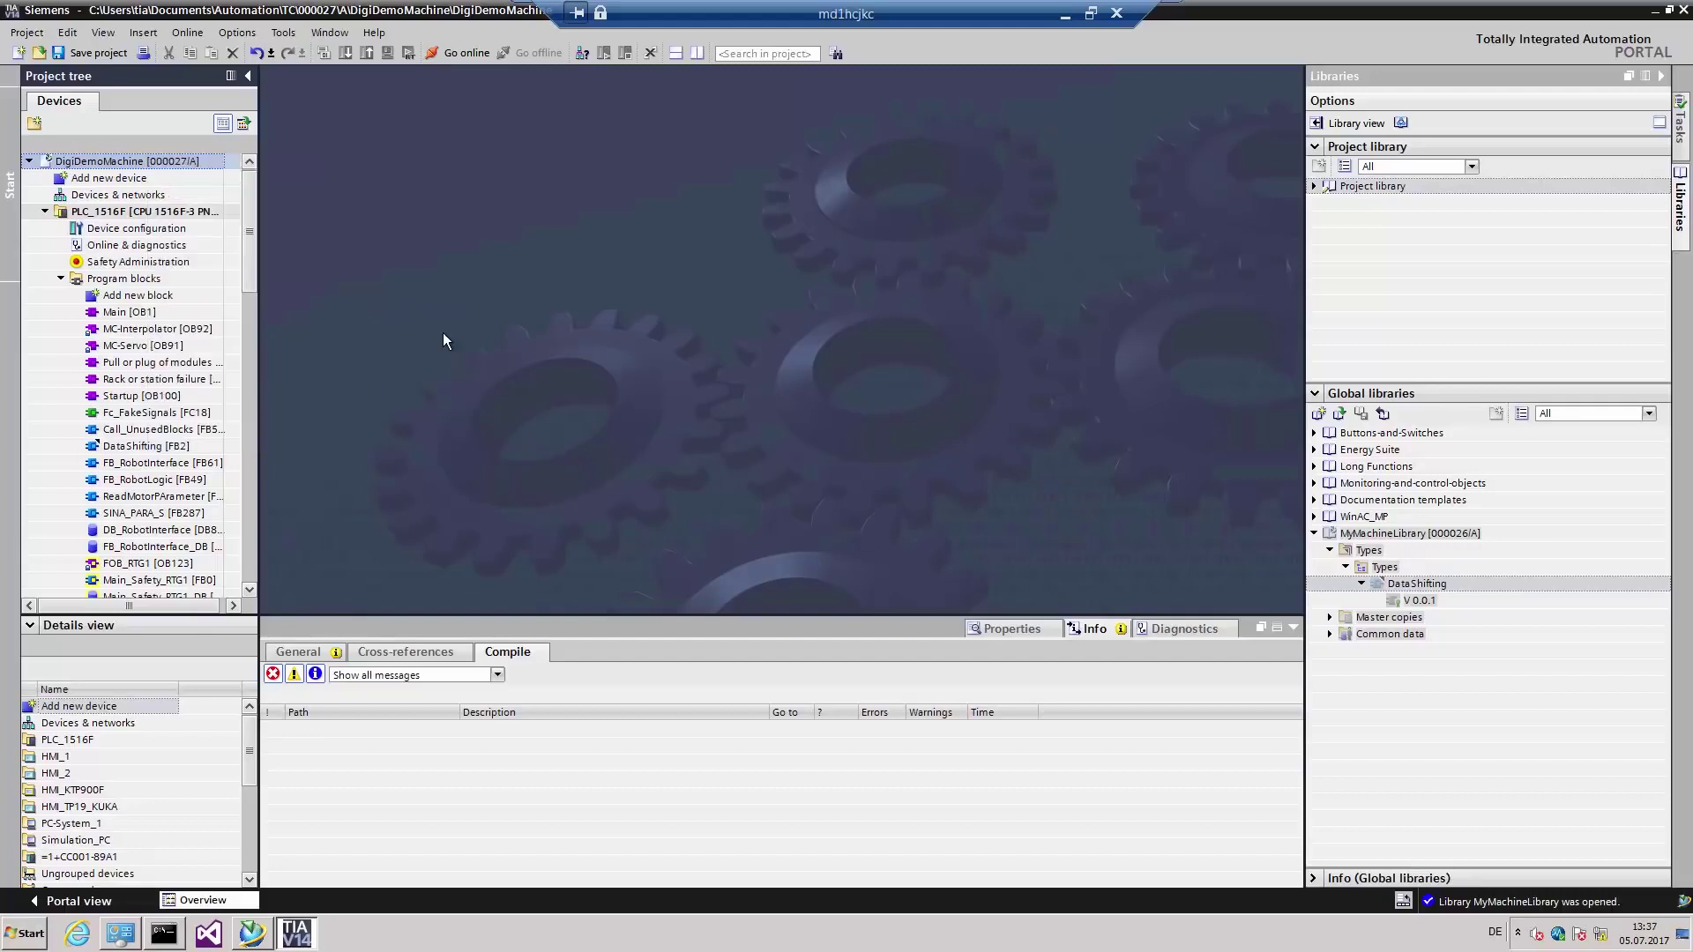
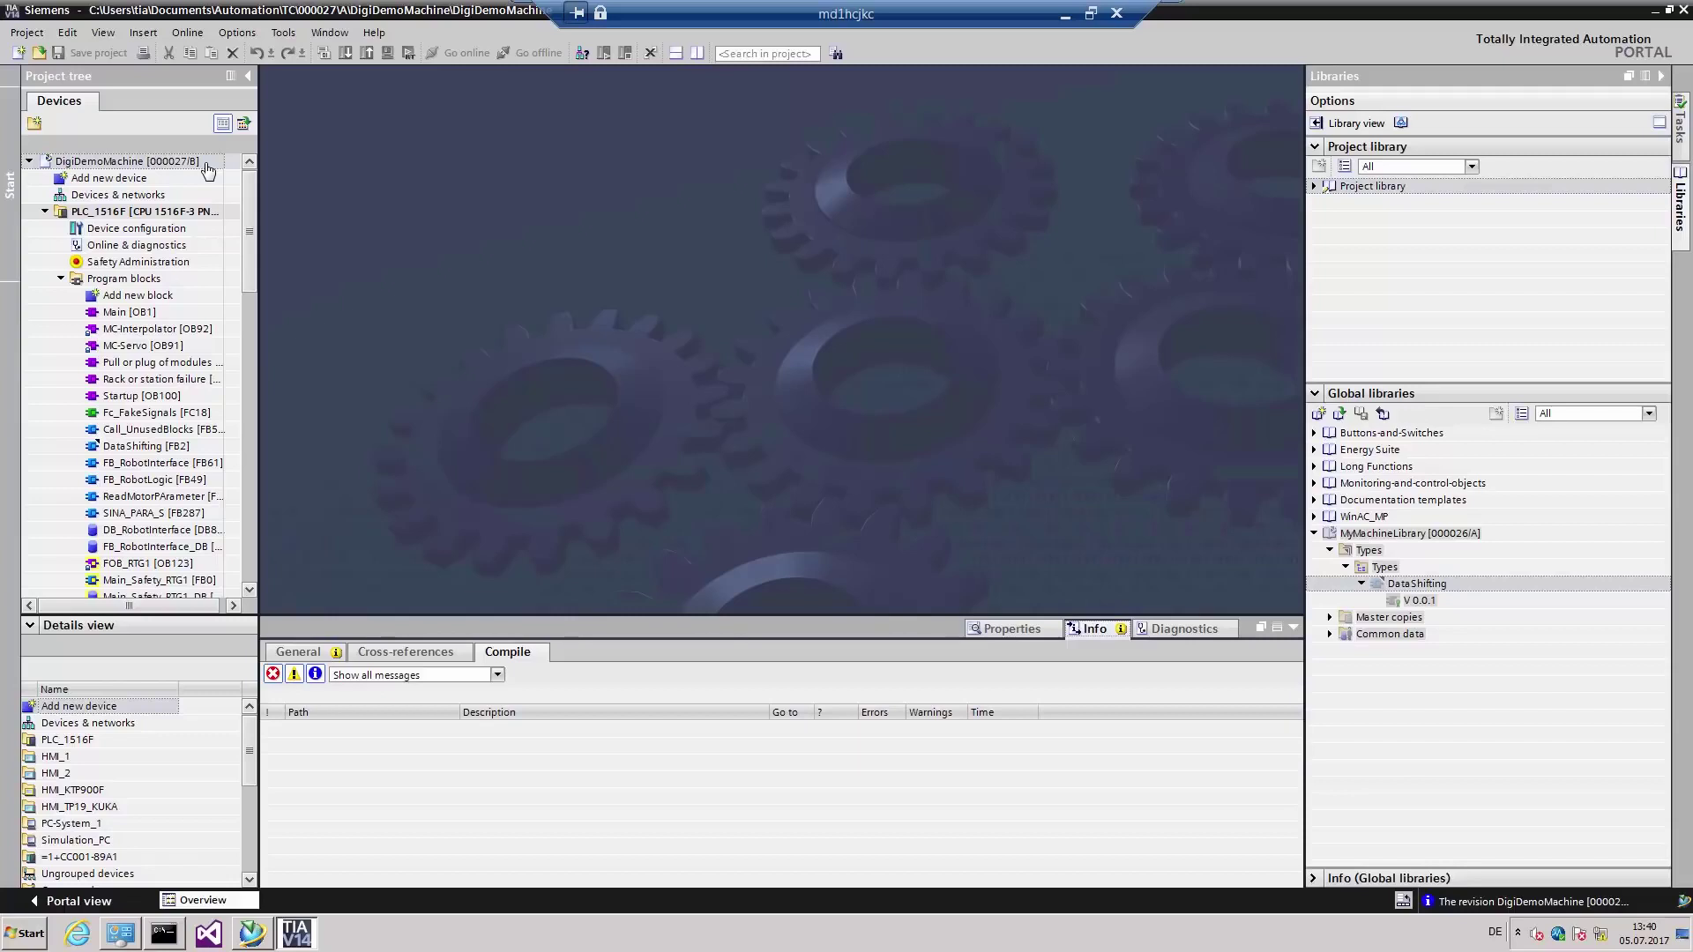
click(26, 31)
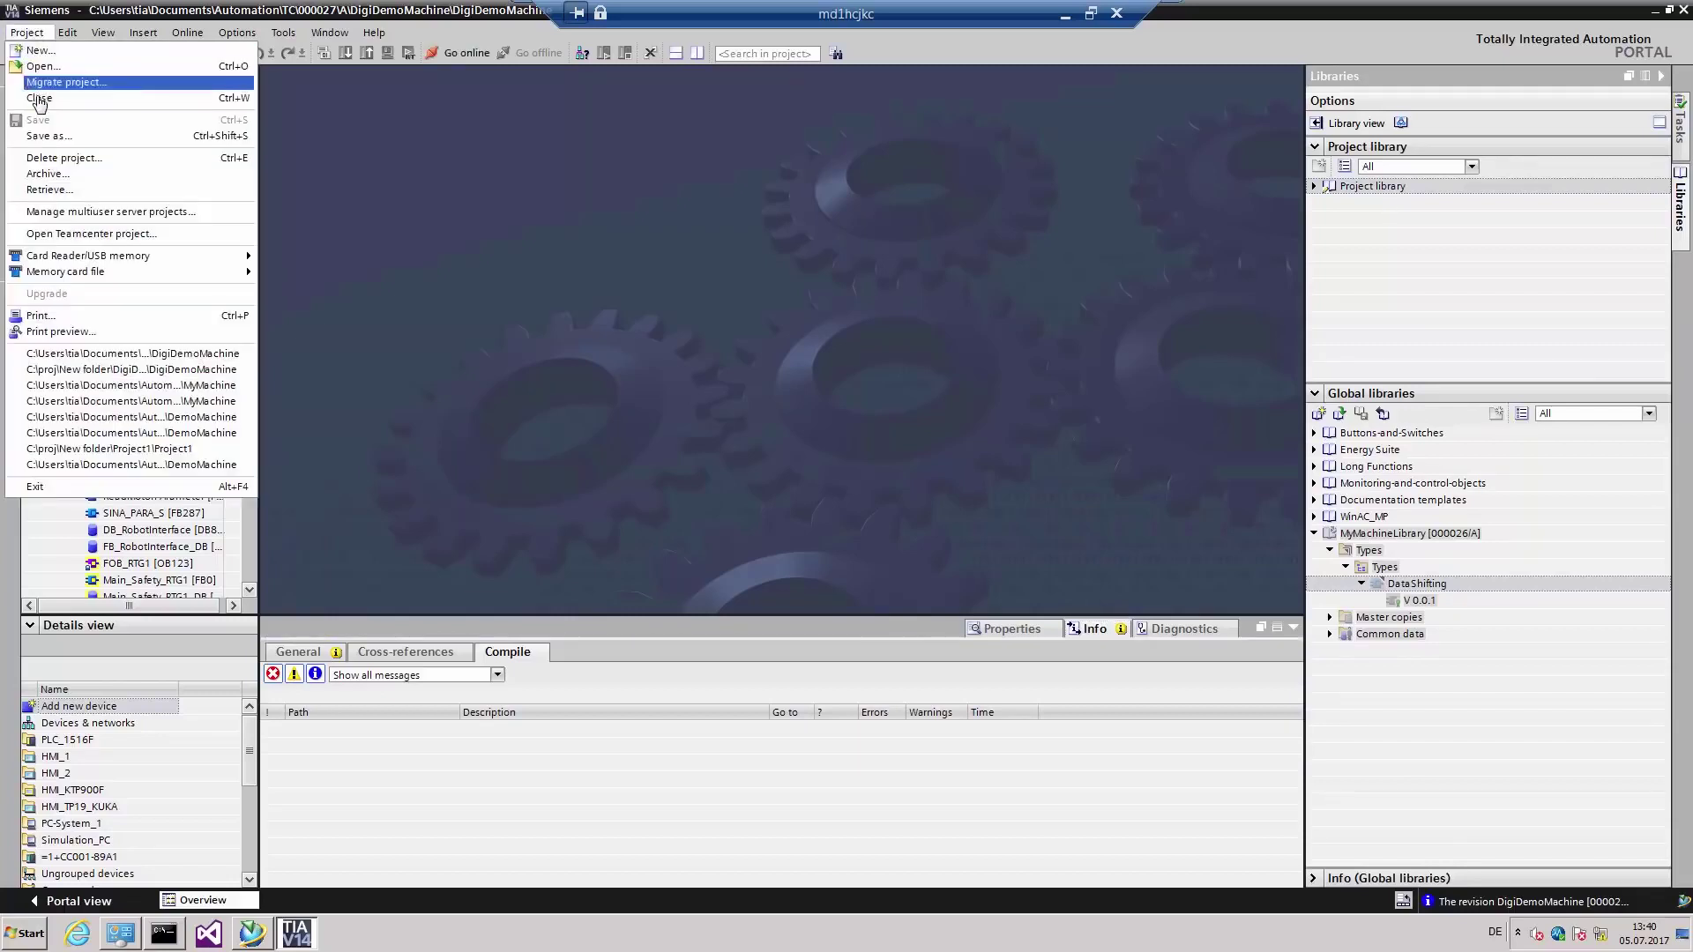
click(38, 100)
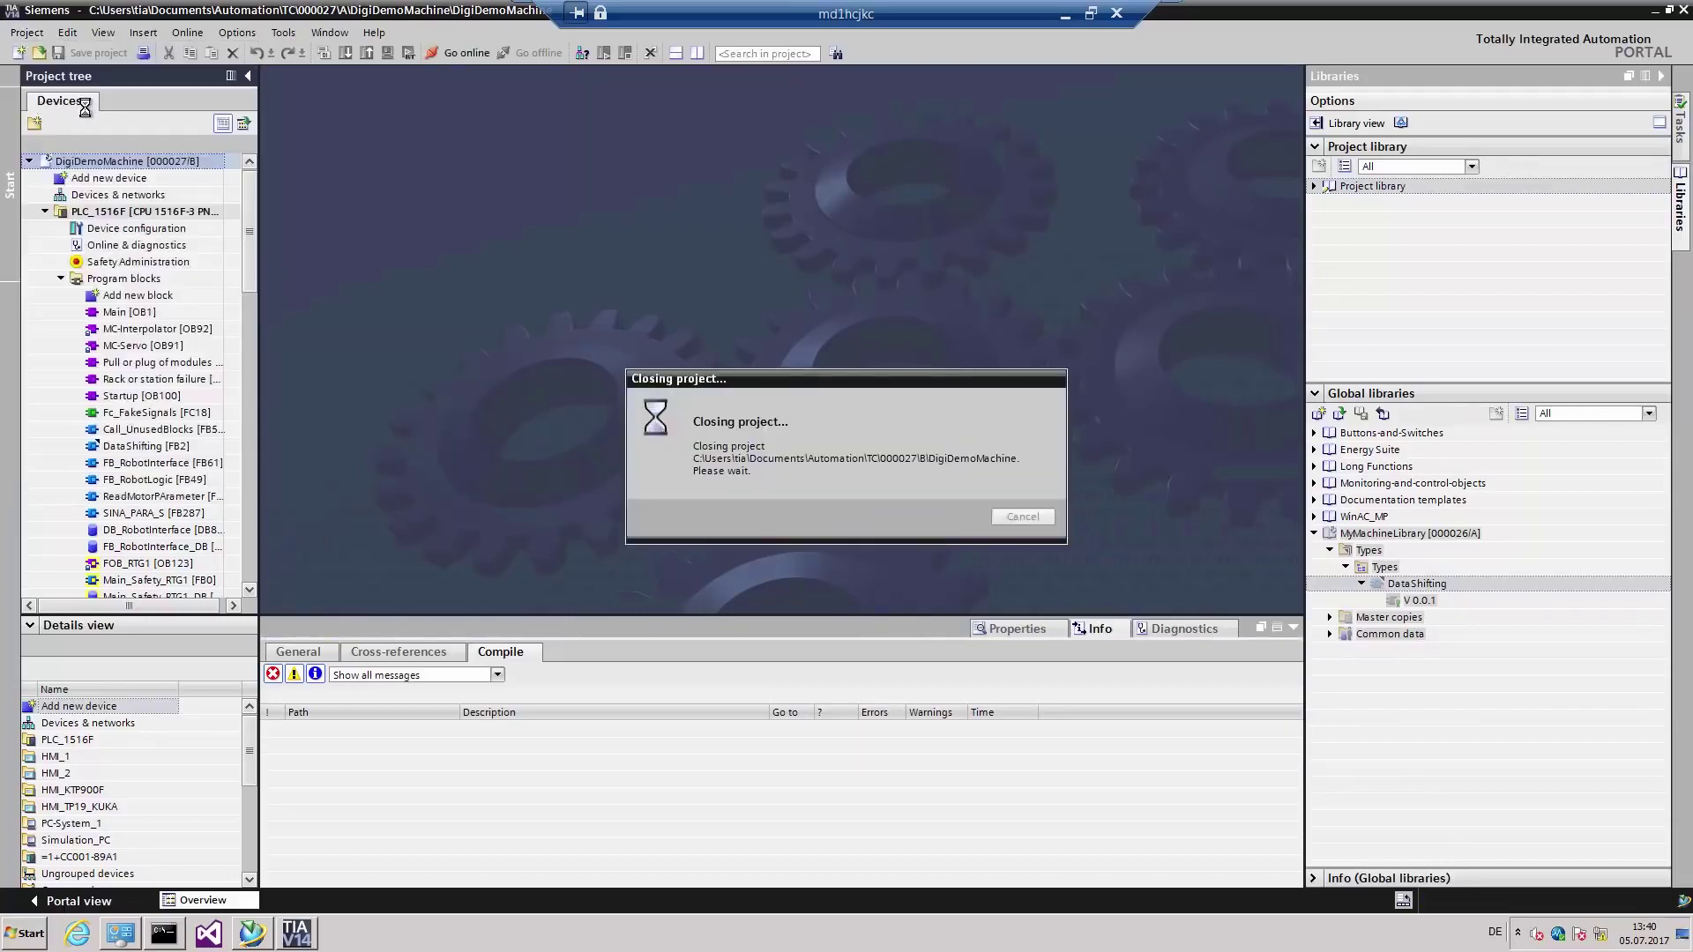
- Search Teamcenter for the project DigiDemoMachine and expand its item to list the revisions
click(33, 33)
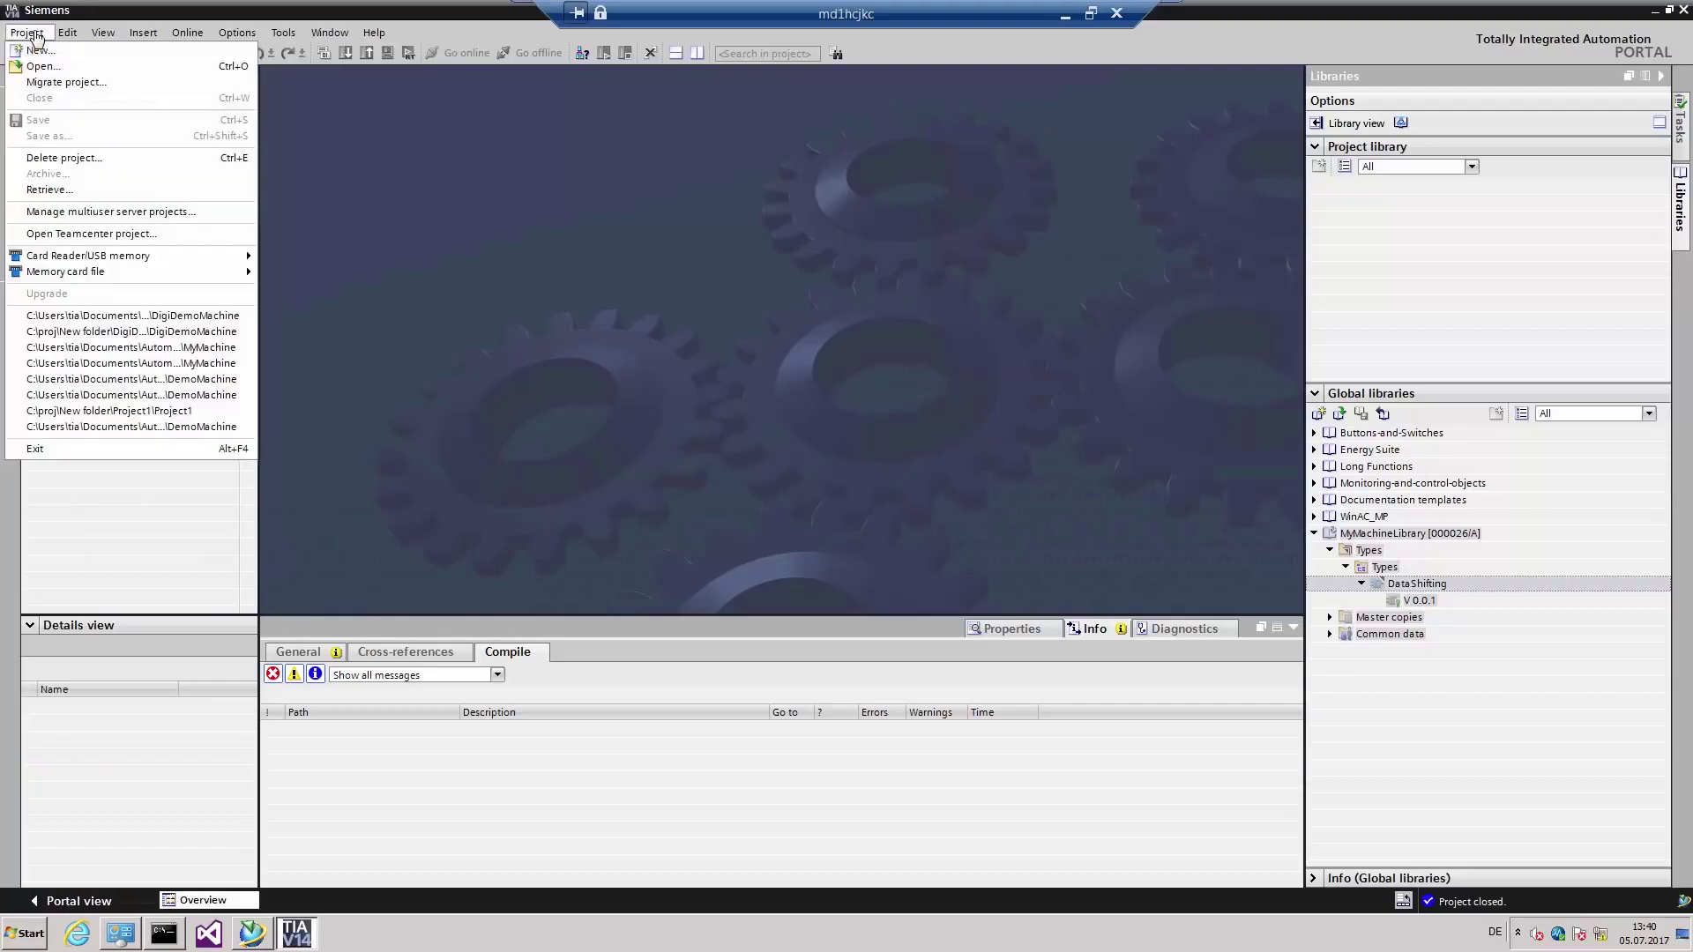
click(72, 235)
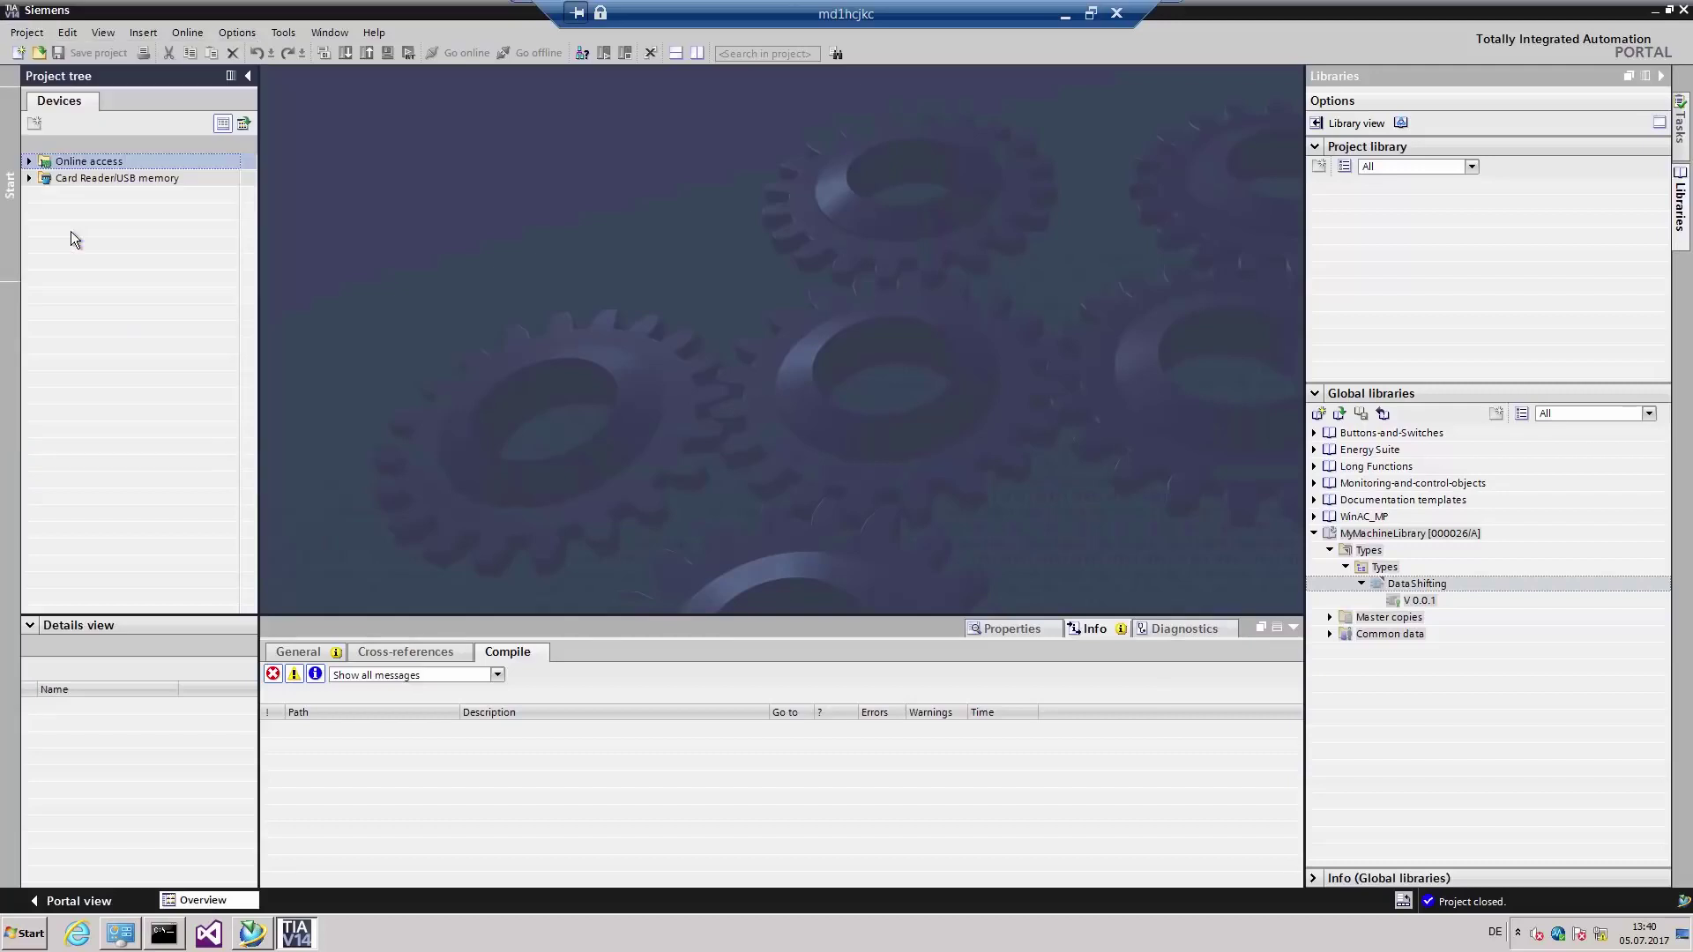
click(705, 243)
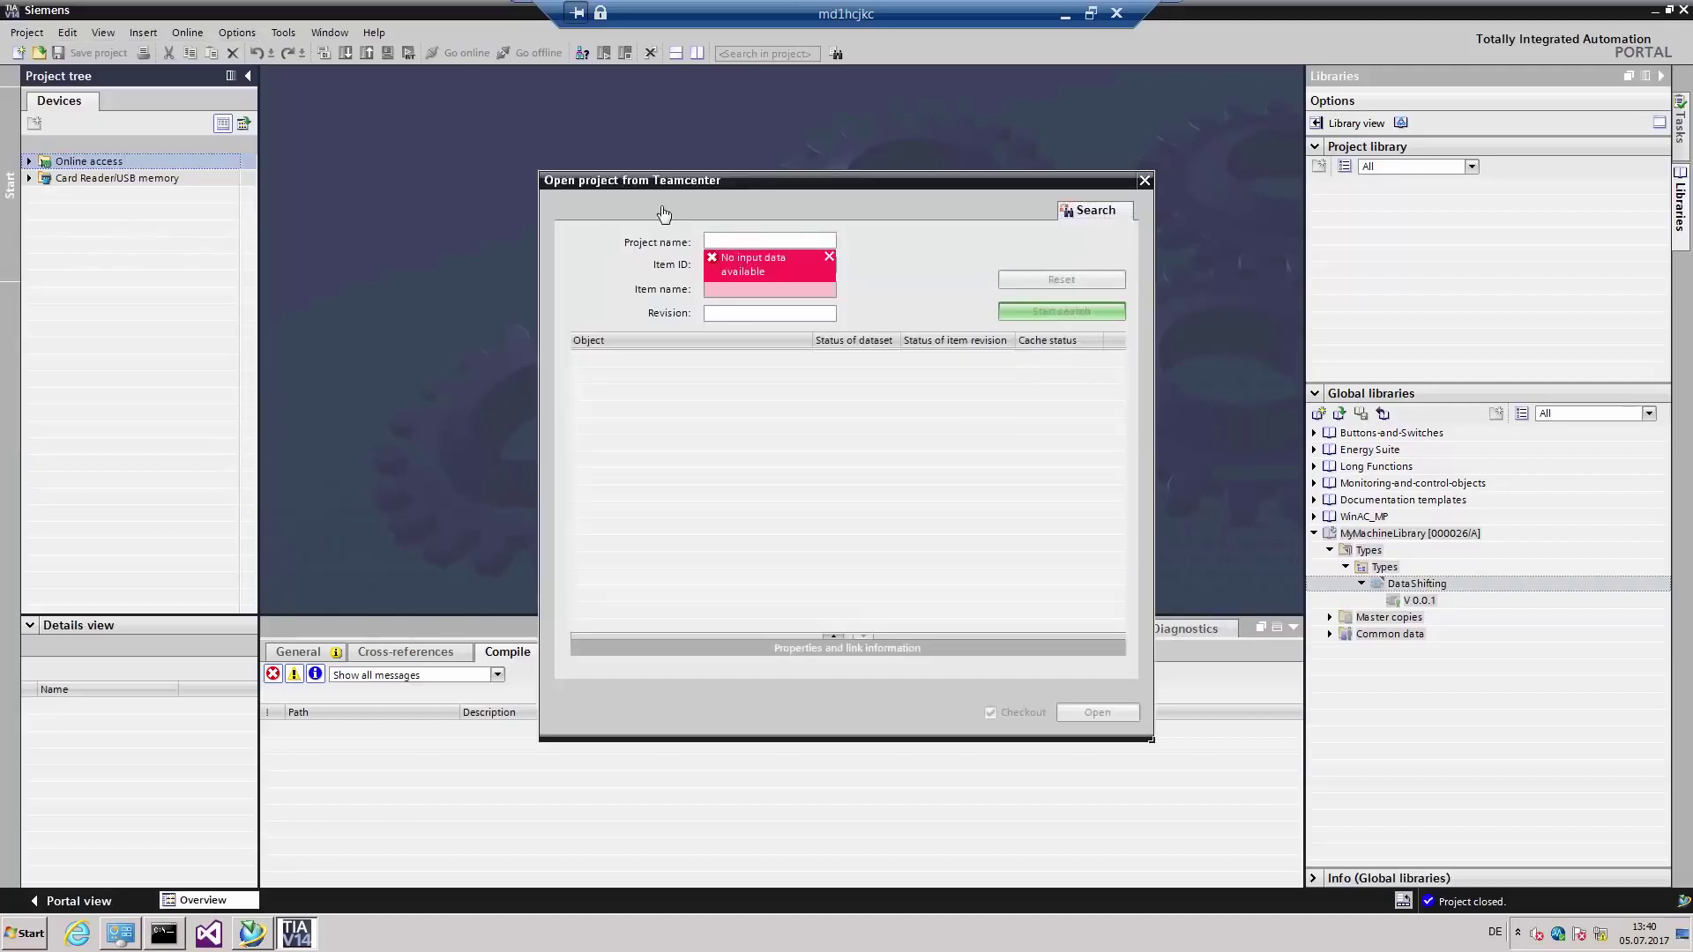
text(DigiDemoMa)
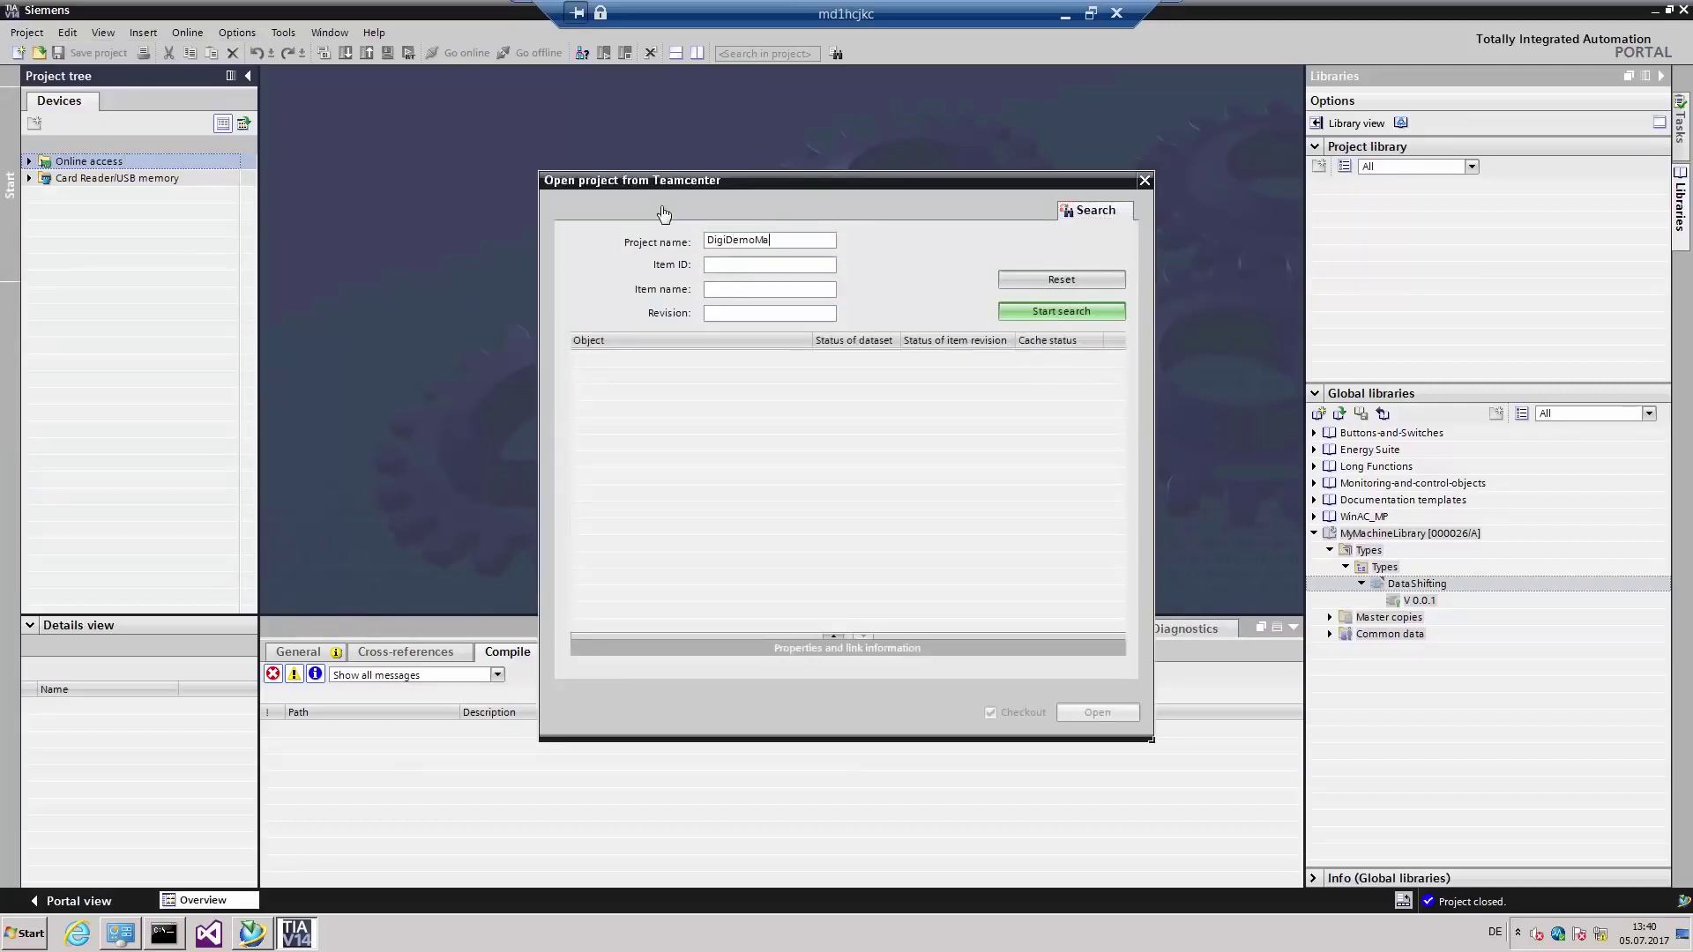
text(chine)
click(1061, 311)
click(578, 359)
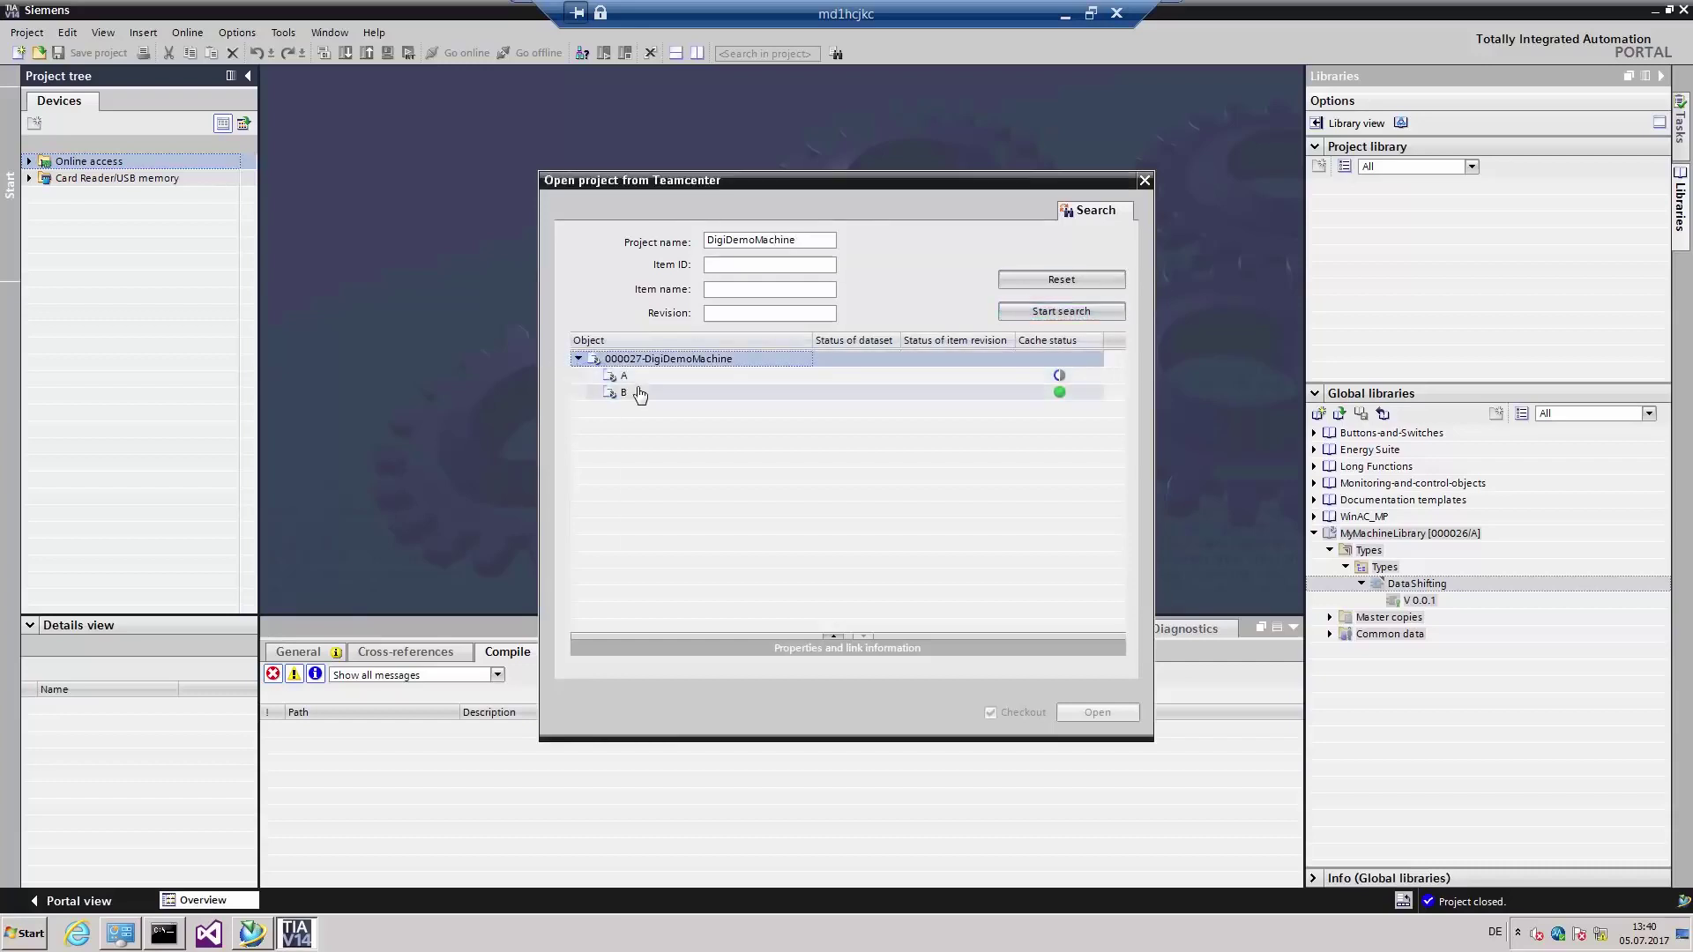
- Examine the properties and library link information of DigiDemoMachine revision B
click(631, 391)
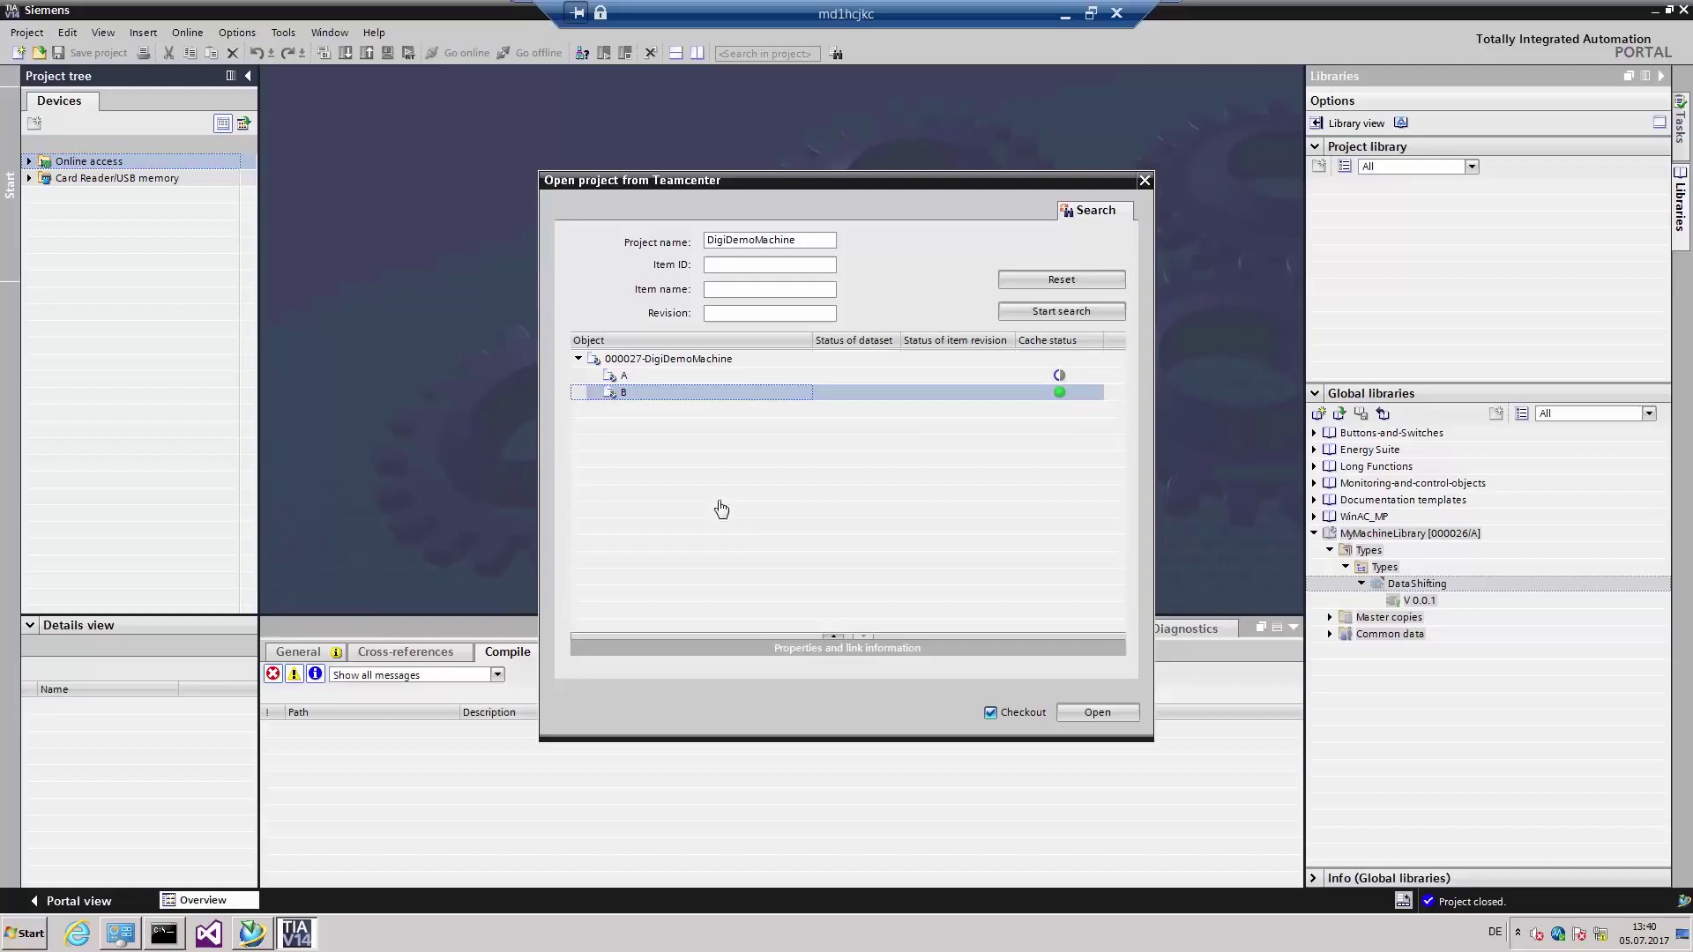
click(829, 648)
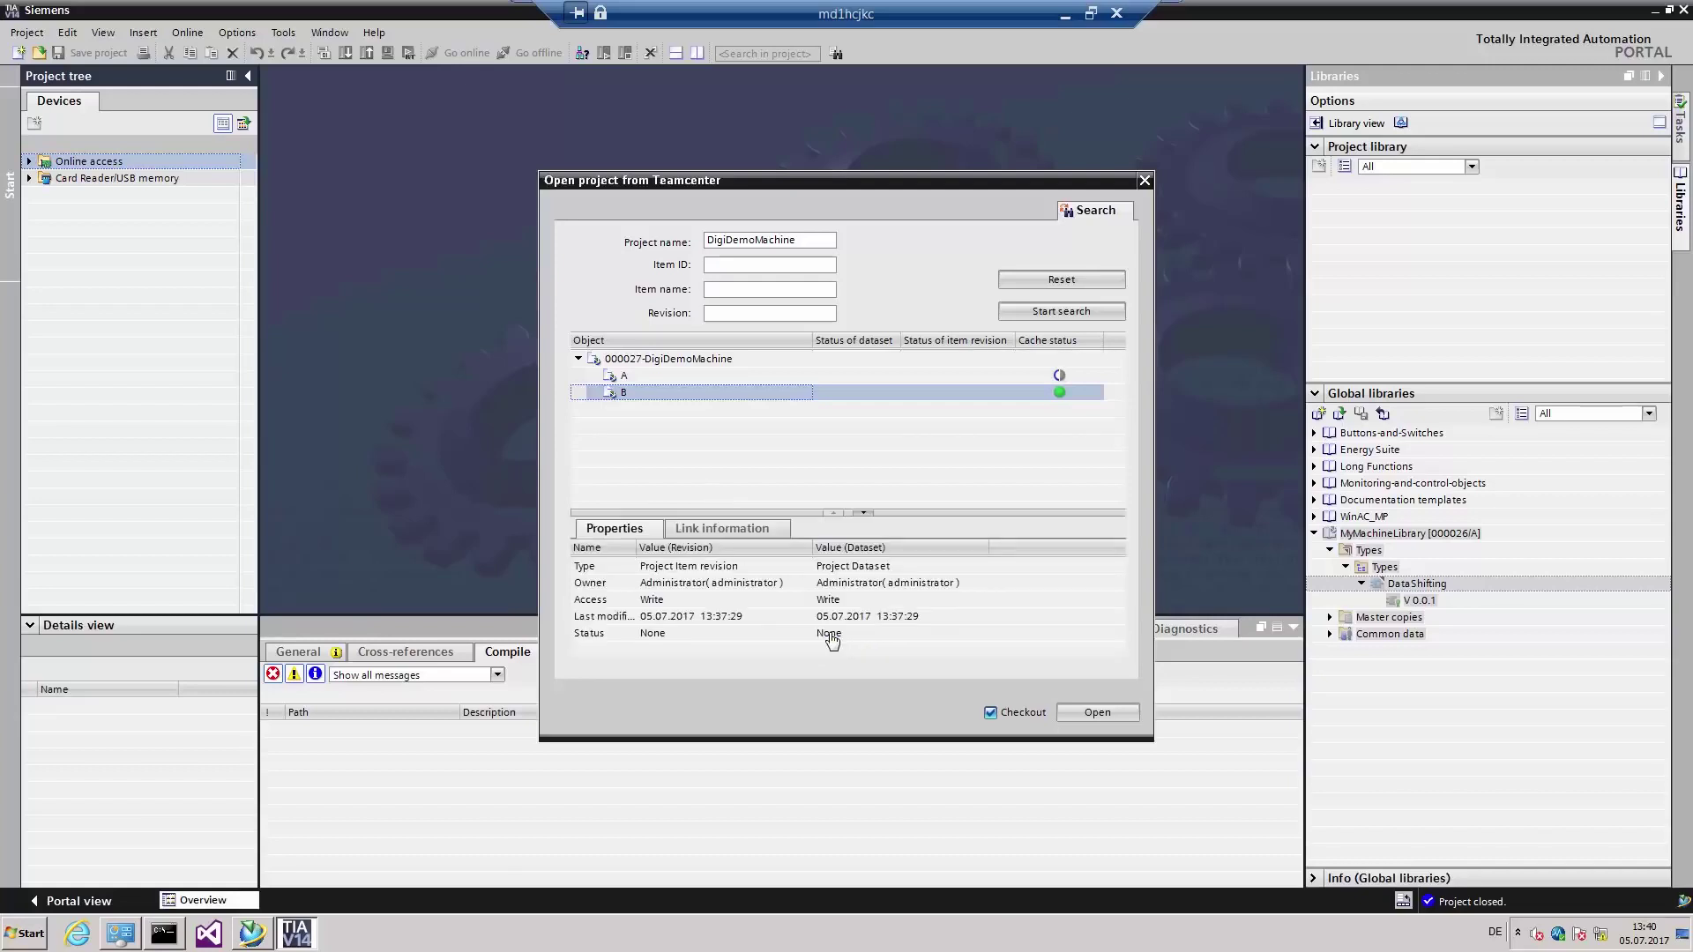
click(723, 528)
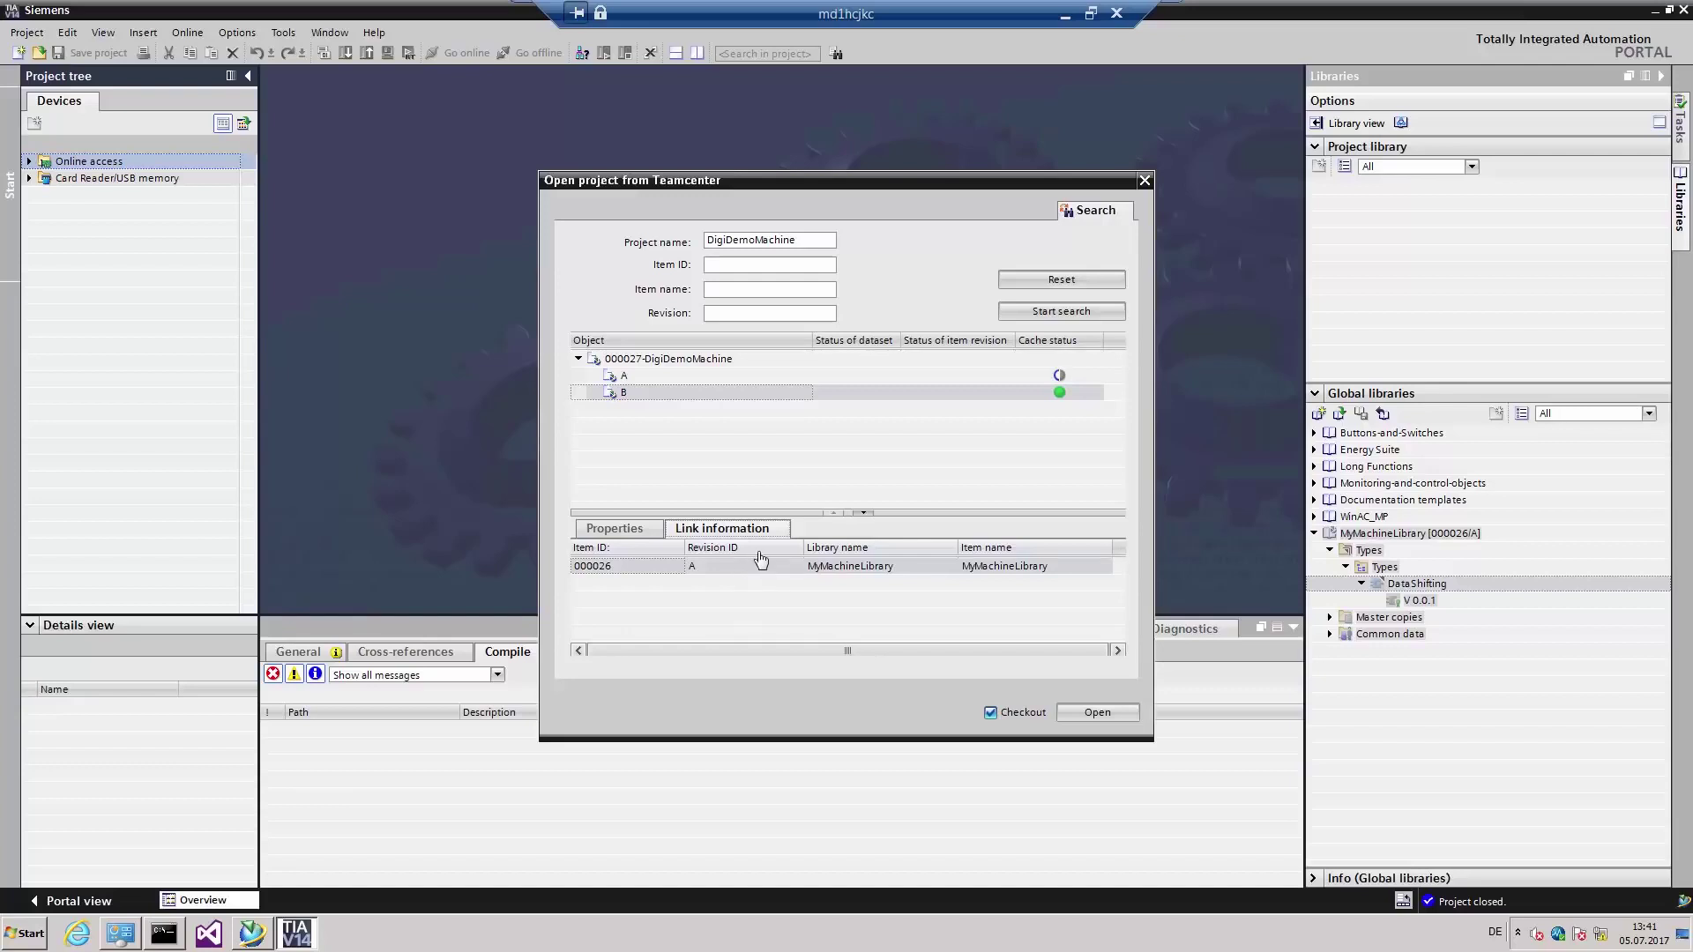
- Open revision B of DigiDemoMachine with checkout and expand the program blocks of PLC_1516F
click(1098, 712)
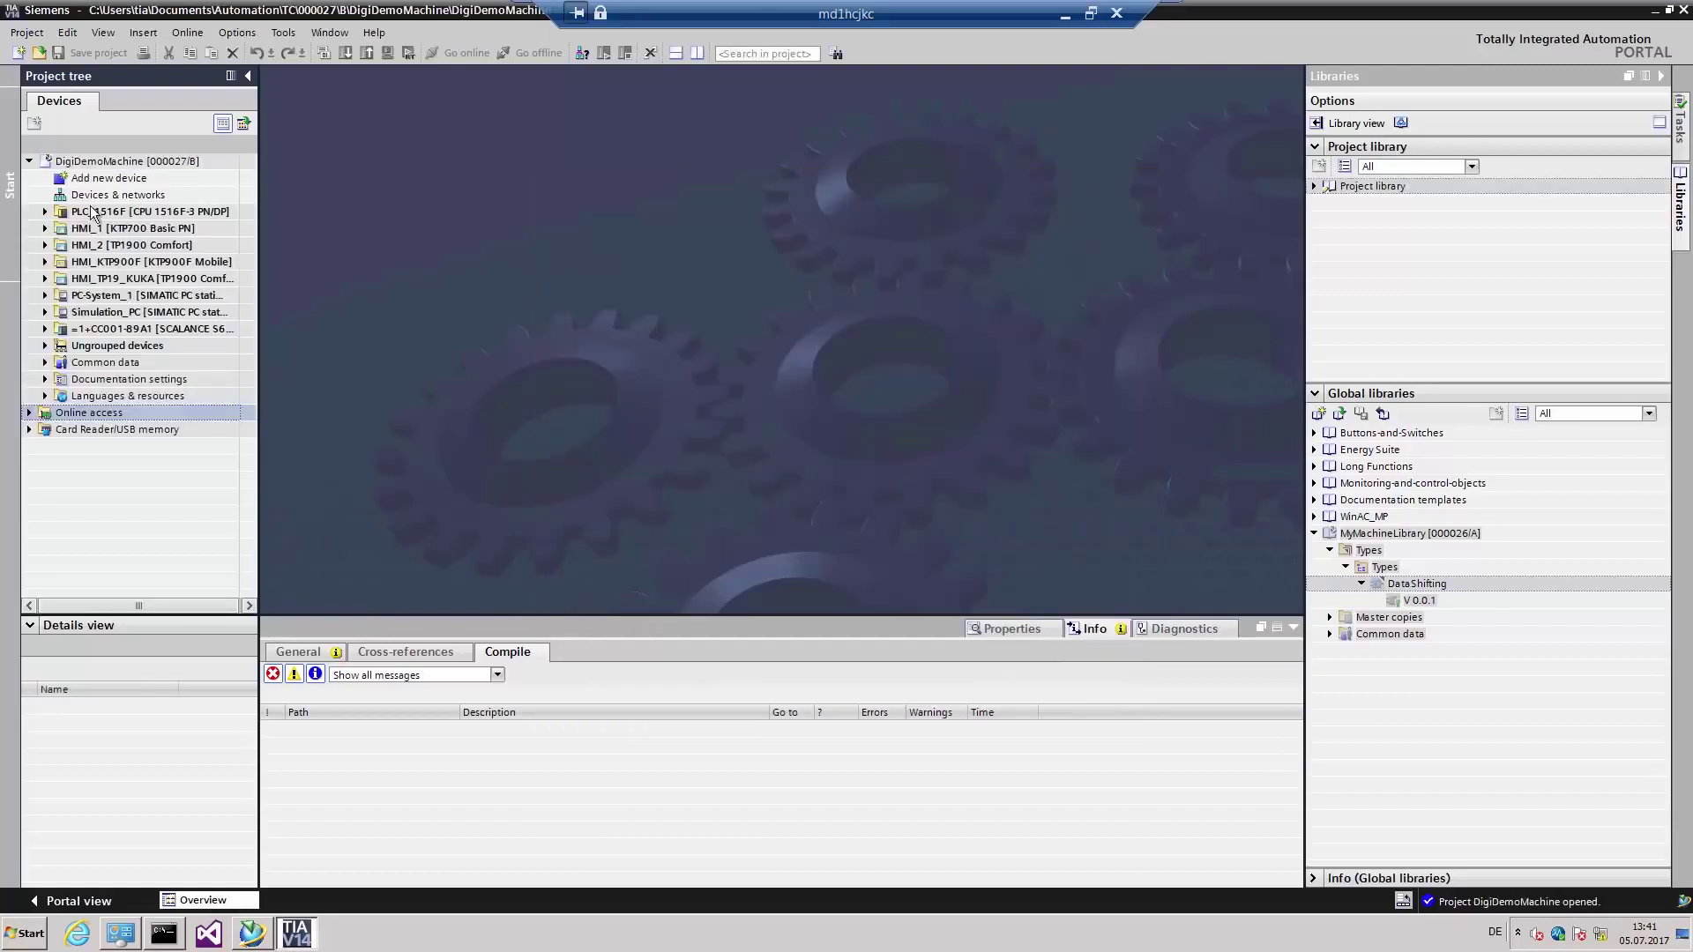
click(46, 212)
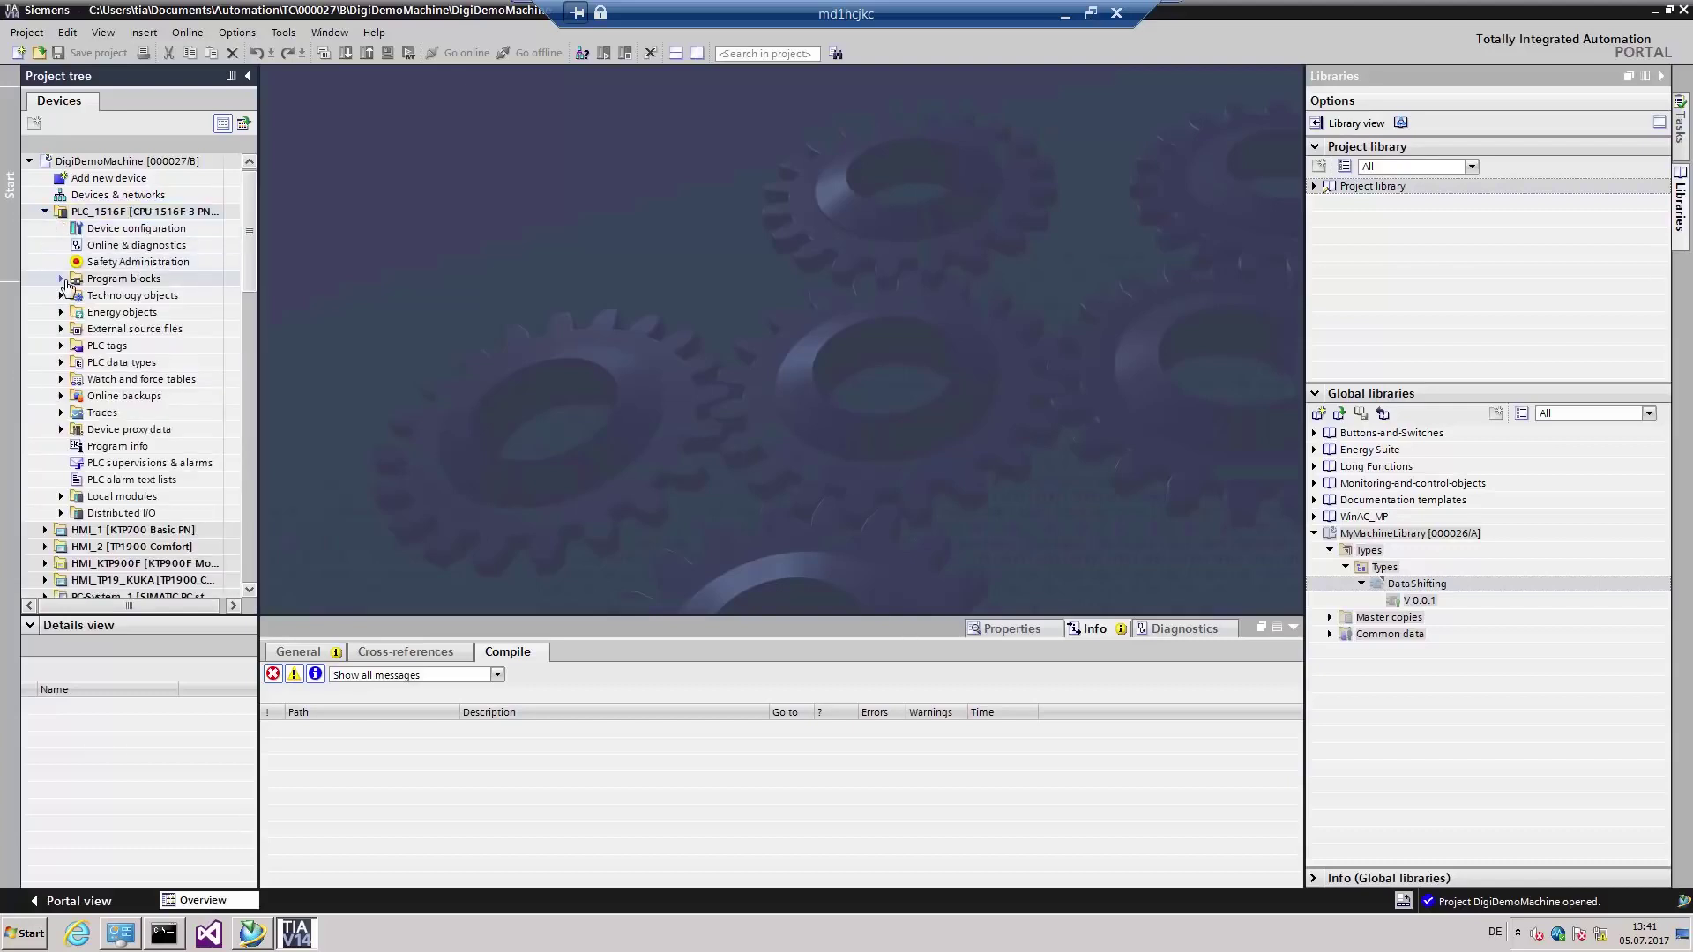
click(61, 280)
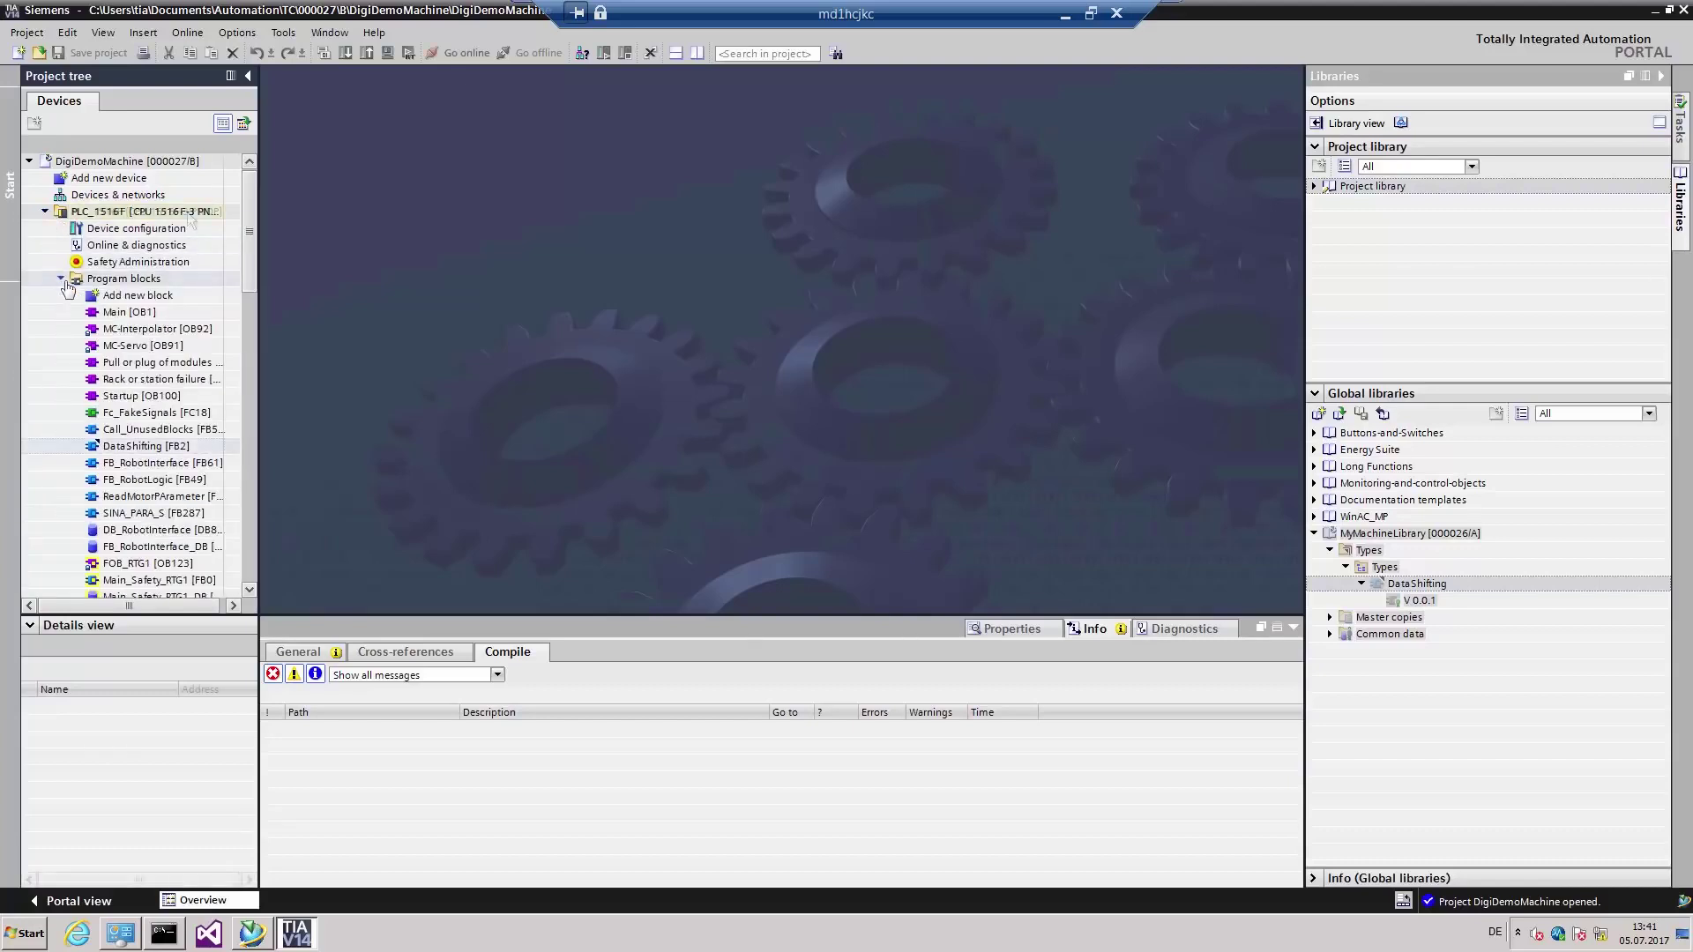
- Check in the opened DigiDemoMachine project revision to Teamcenter
right_click(175, 166)
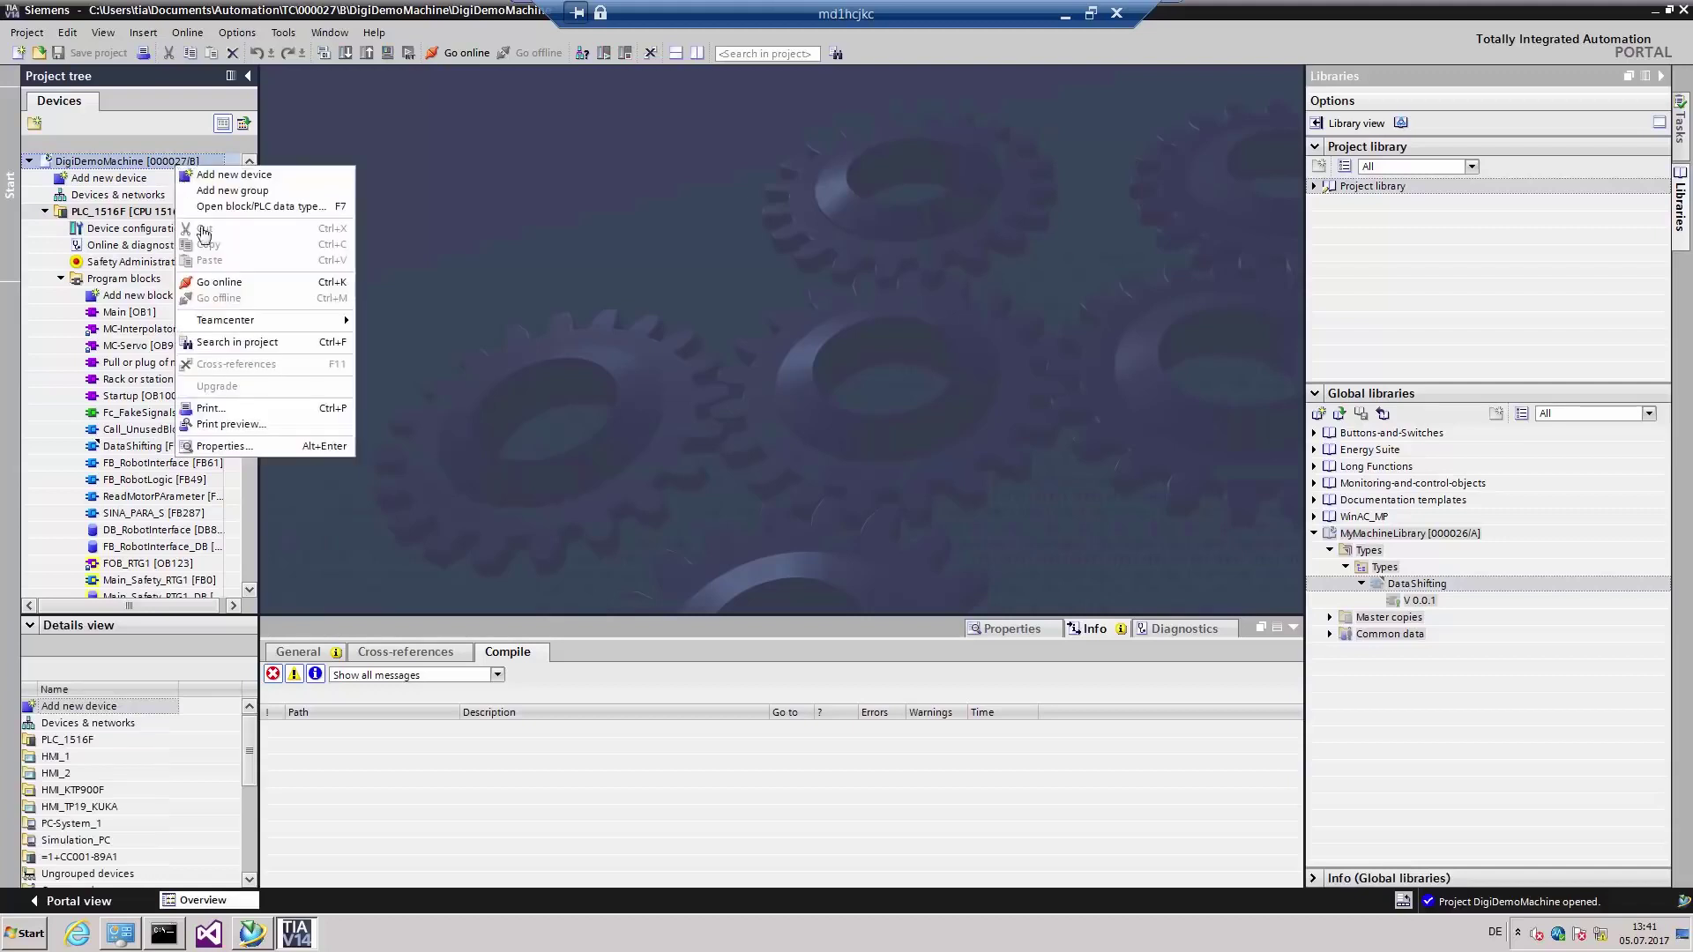
mouse_move(232, 327)
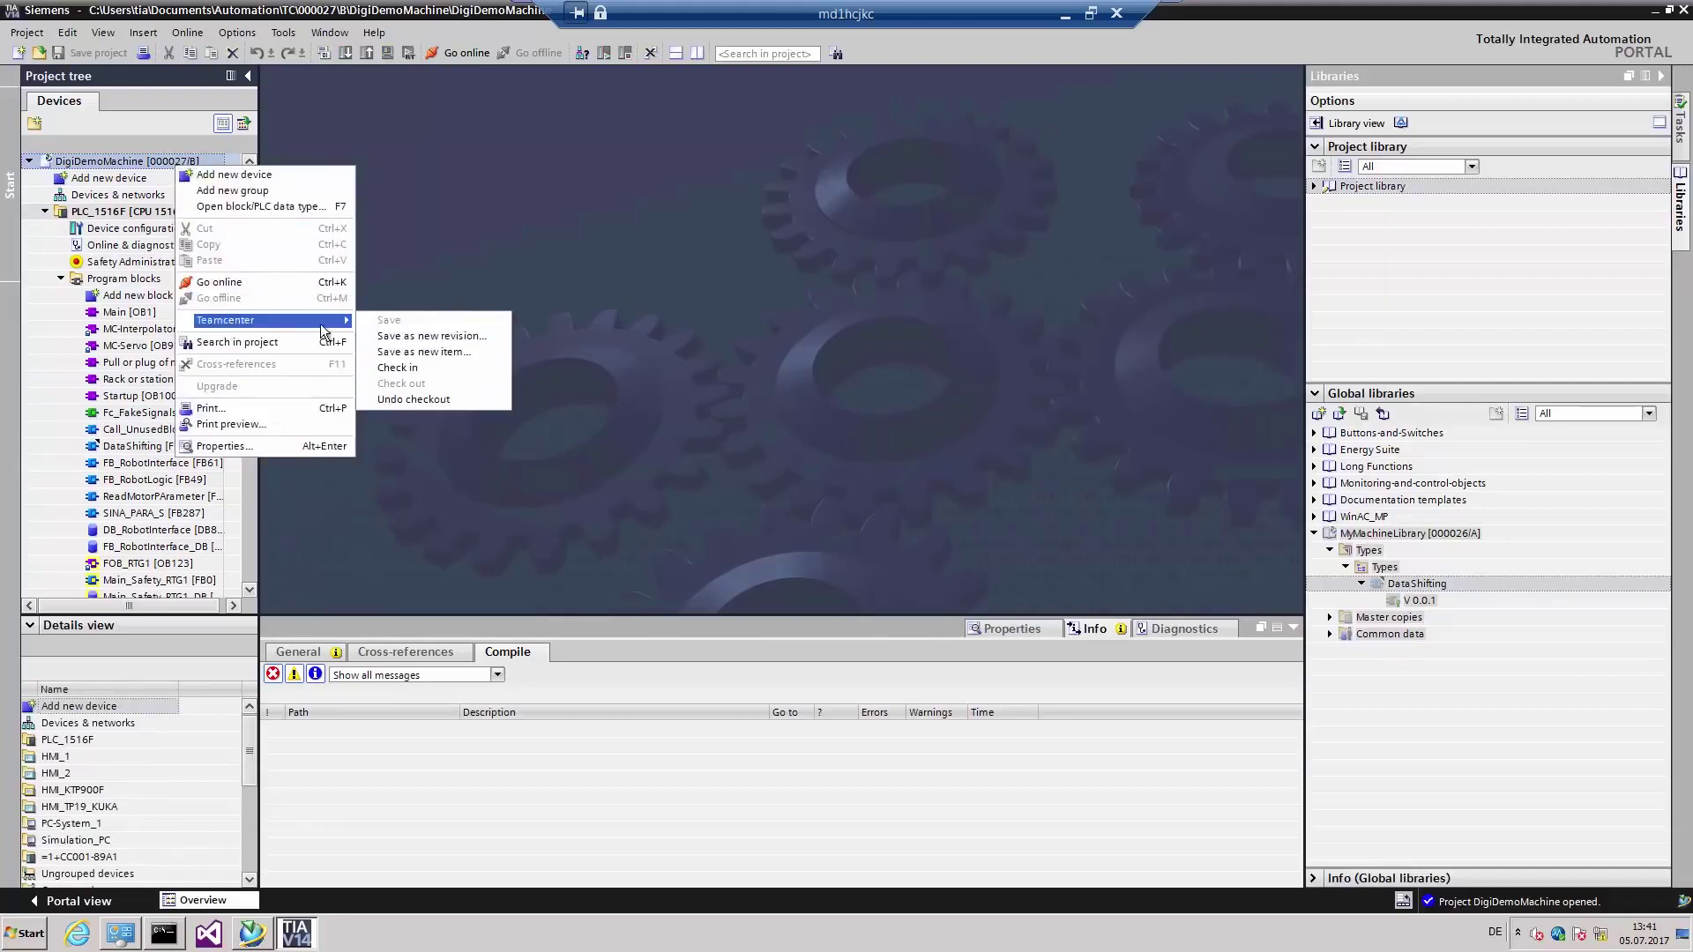
click(409, 368)
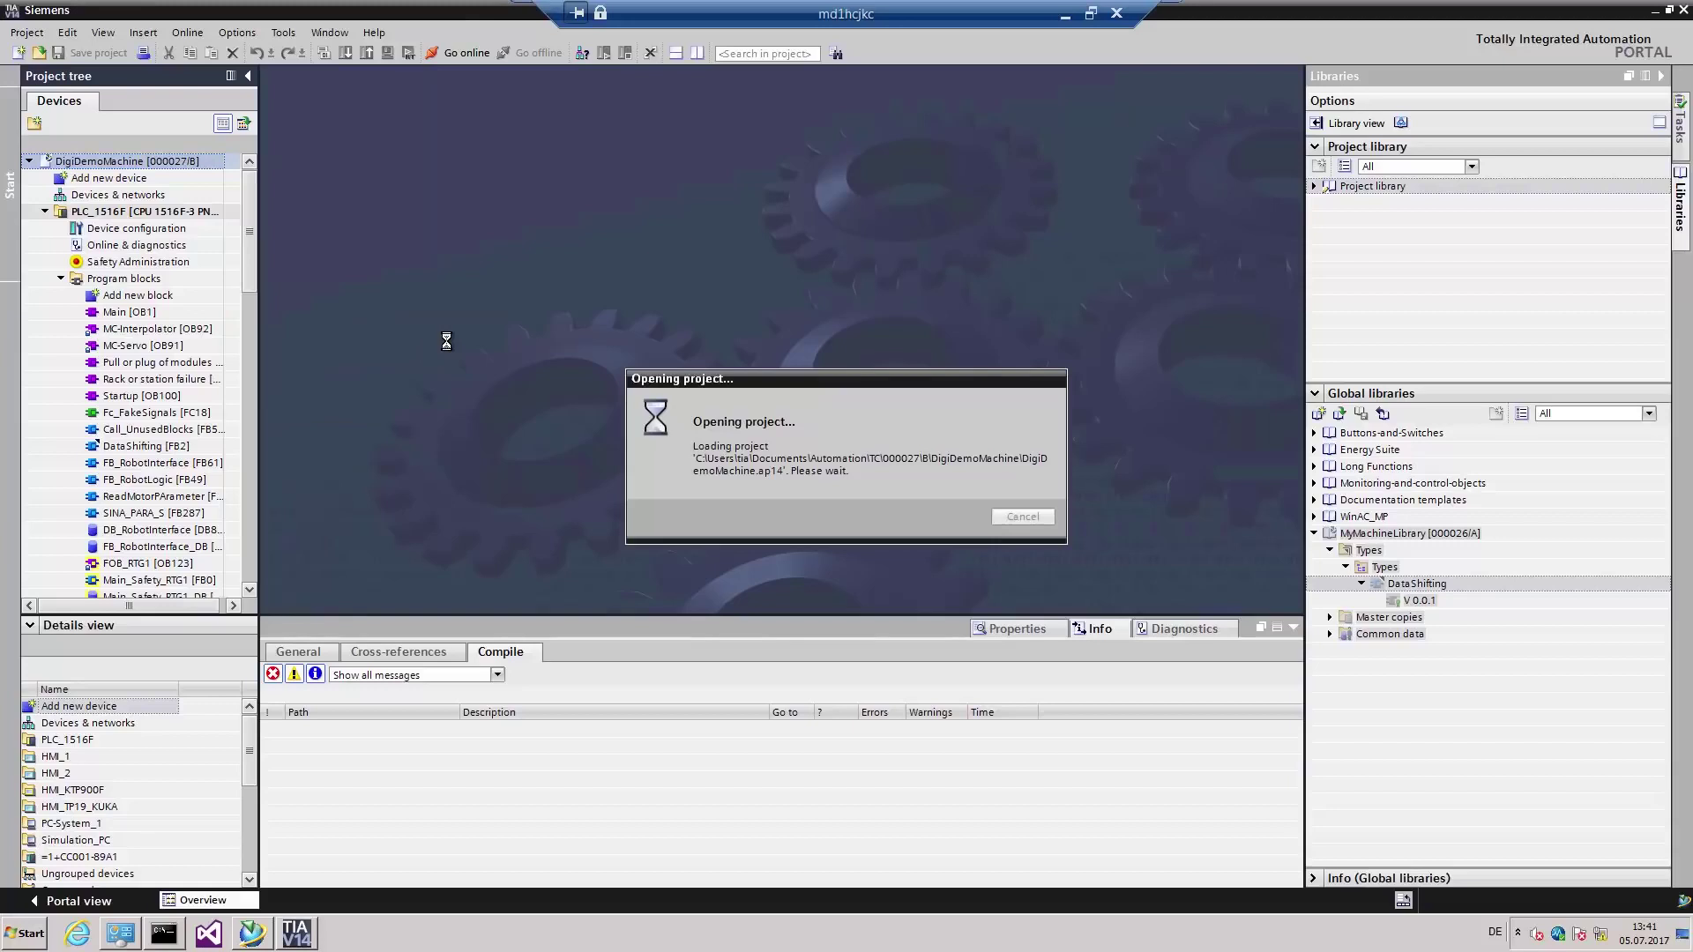